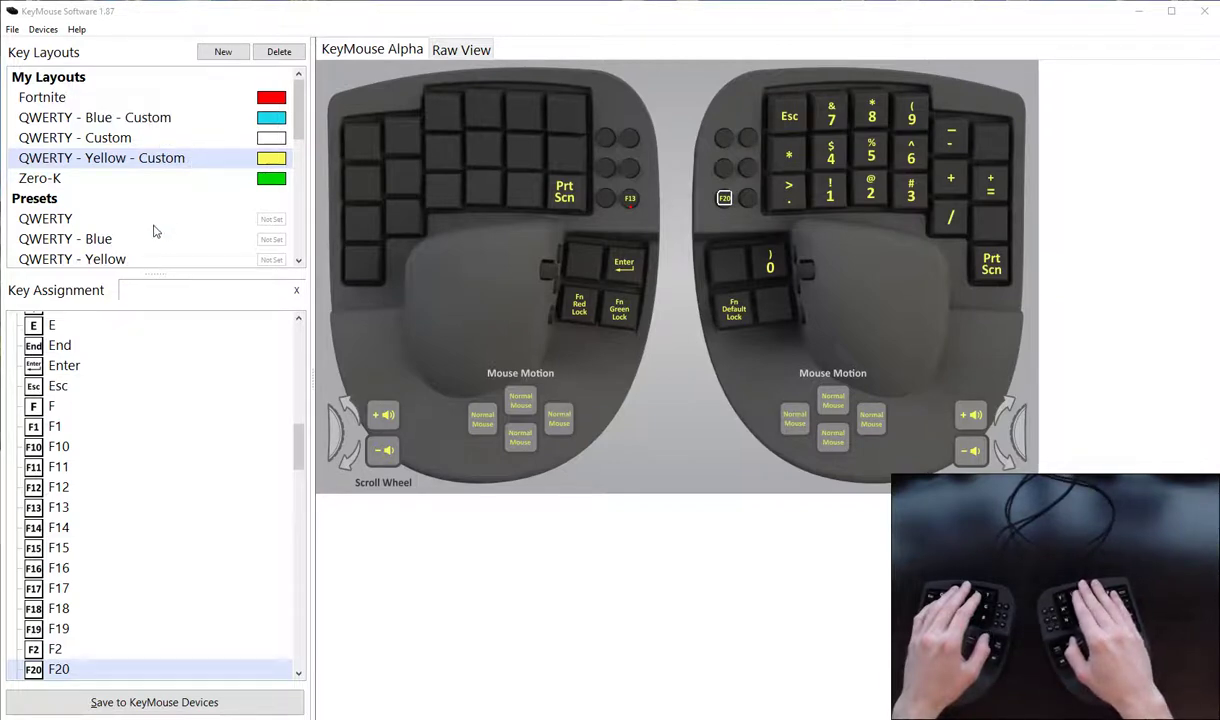
- Compare the QWERTY, QWERTY - Custom and QWERTY - Yellow - Custom layouts, then inspect the F20 key in the yellow layout
left_click(56, 212)
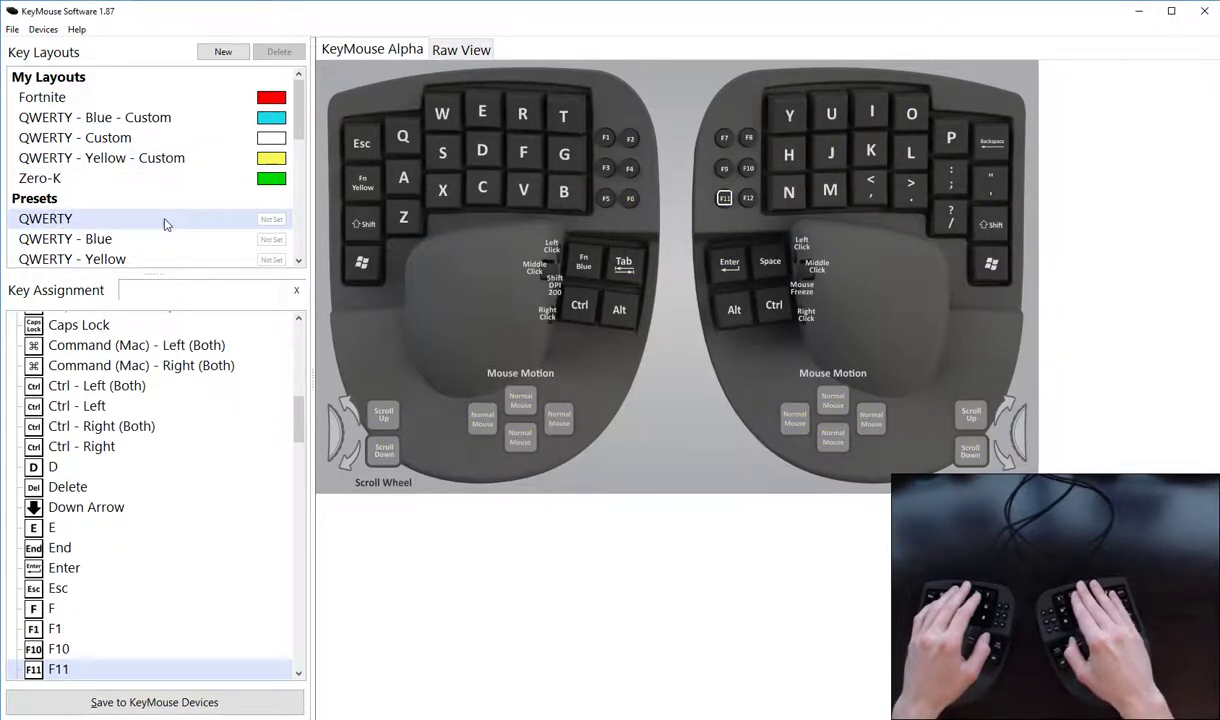
left_click(191, 140)
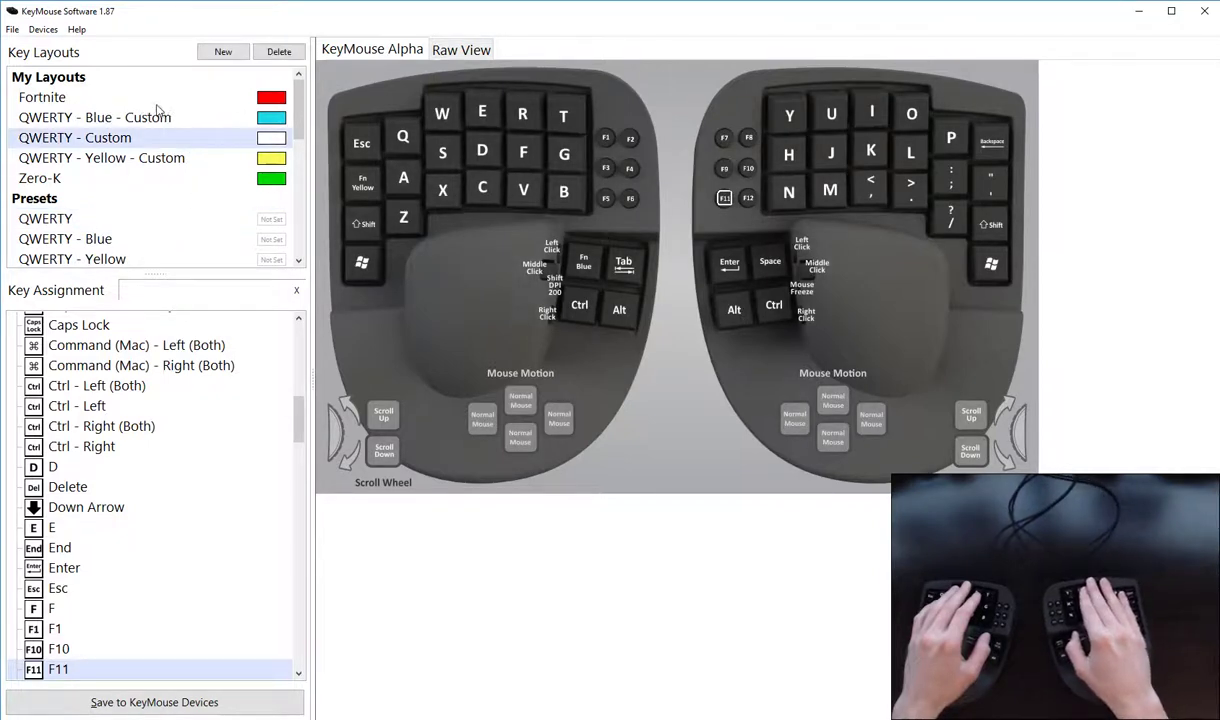
left_click(226, 161)
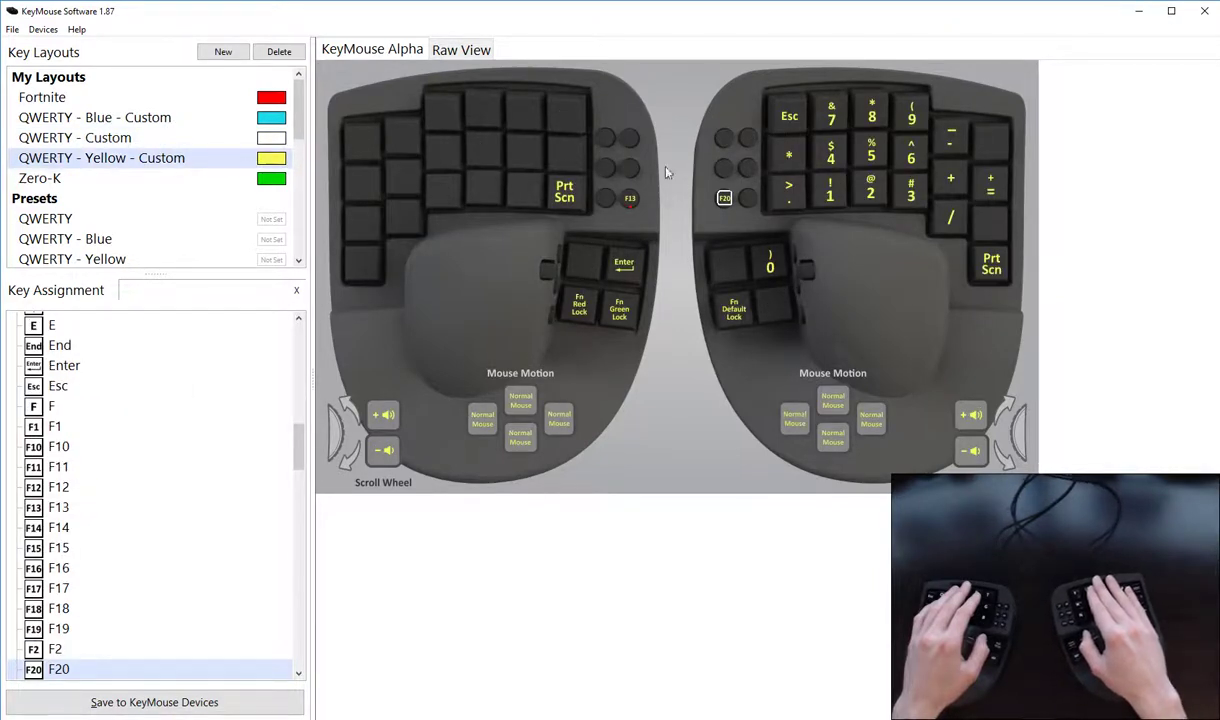
left_click(749, 198)
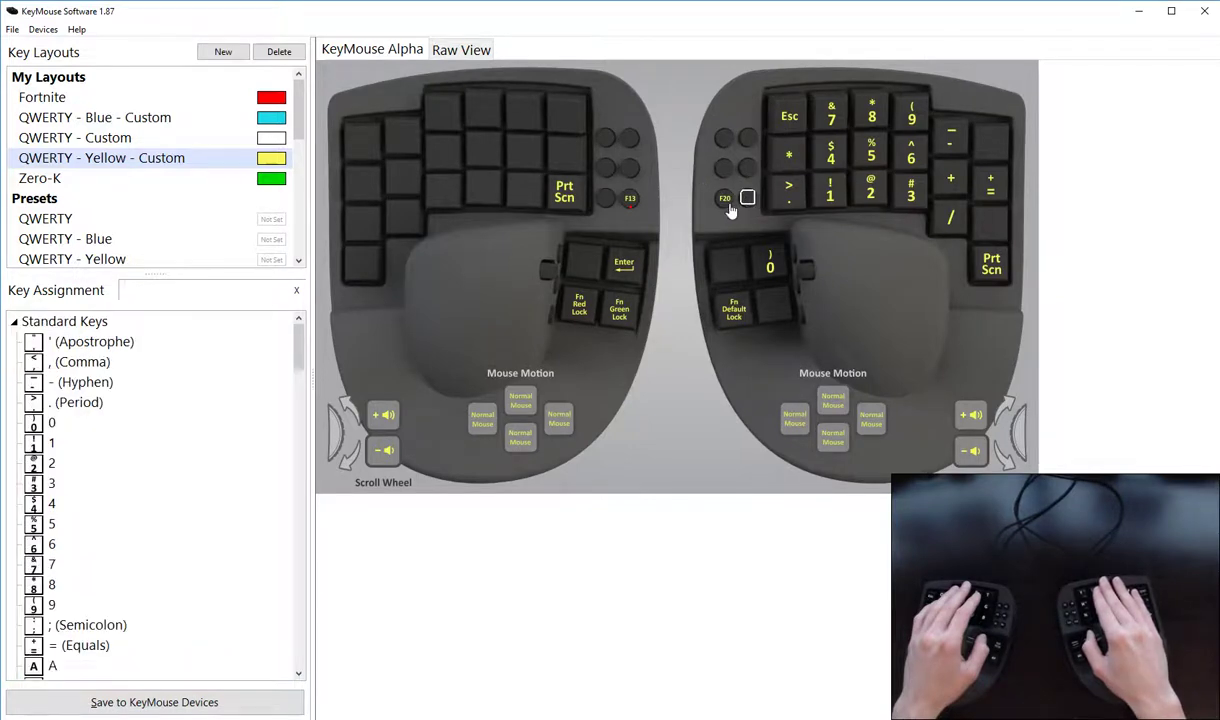
left_click(724, 198)
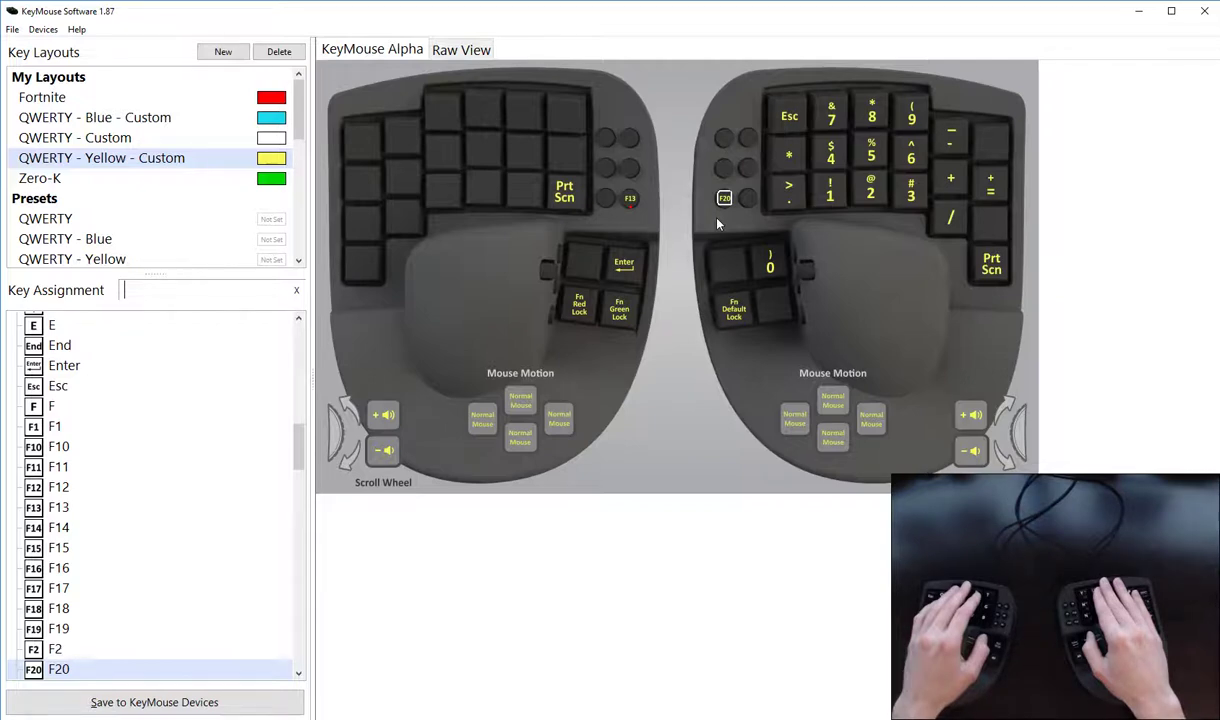
left_click(723, 199)
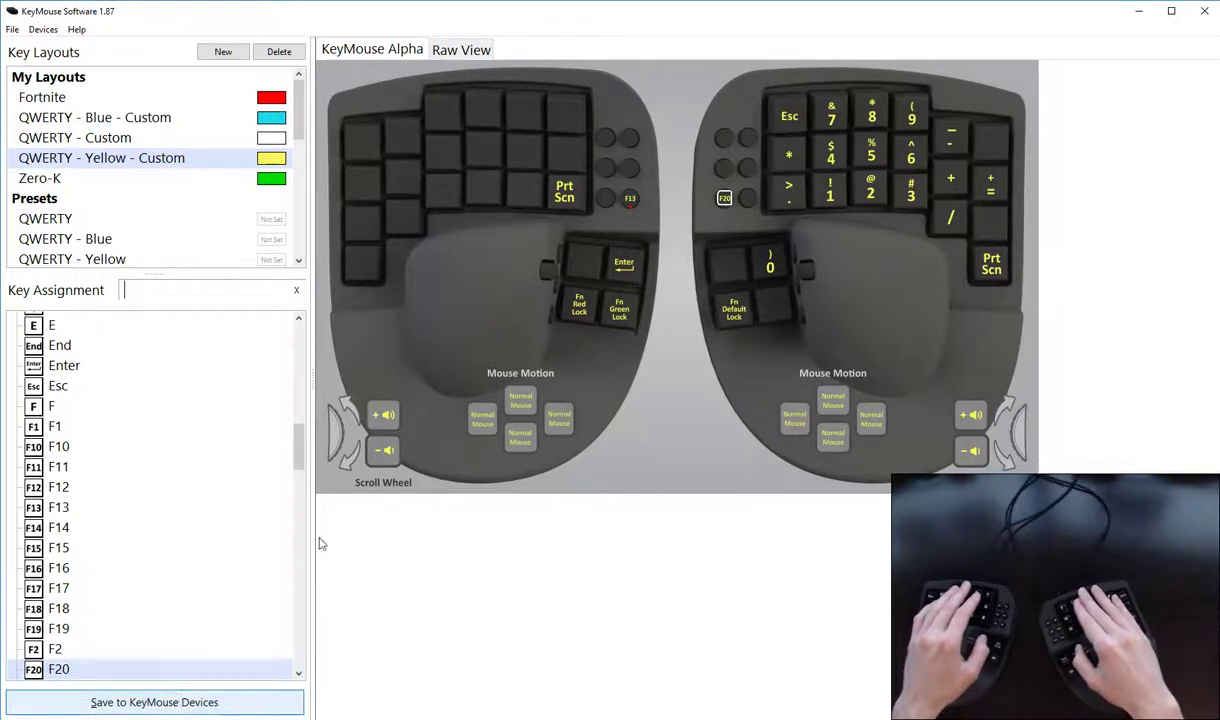
- Assign F21 to the empty round key directly above F20 and save the layout to the KeyMouse devices
left_click(724, 168)
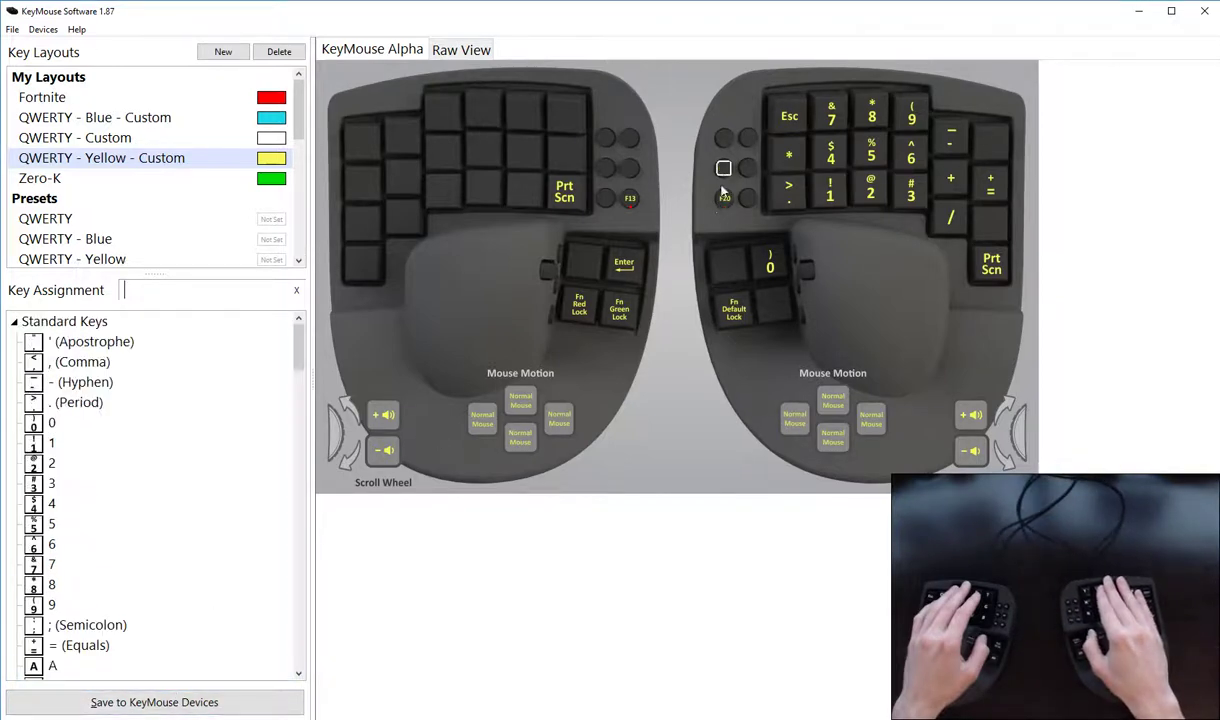
type("F21")
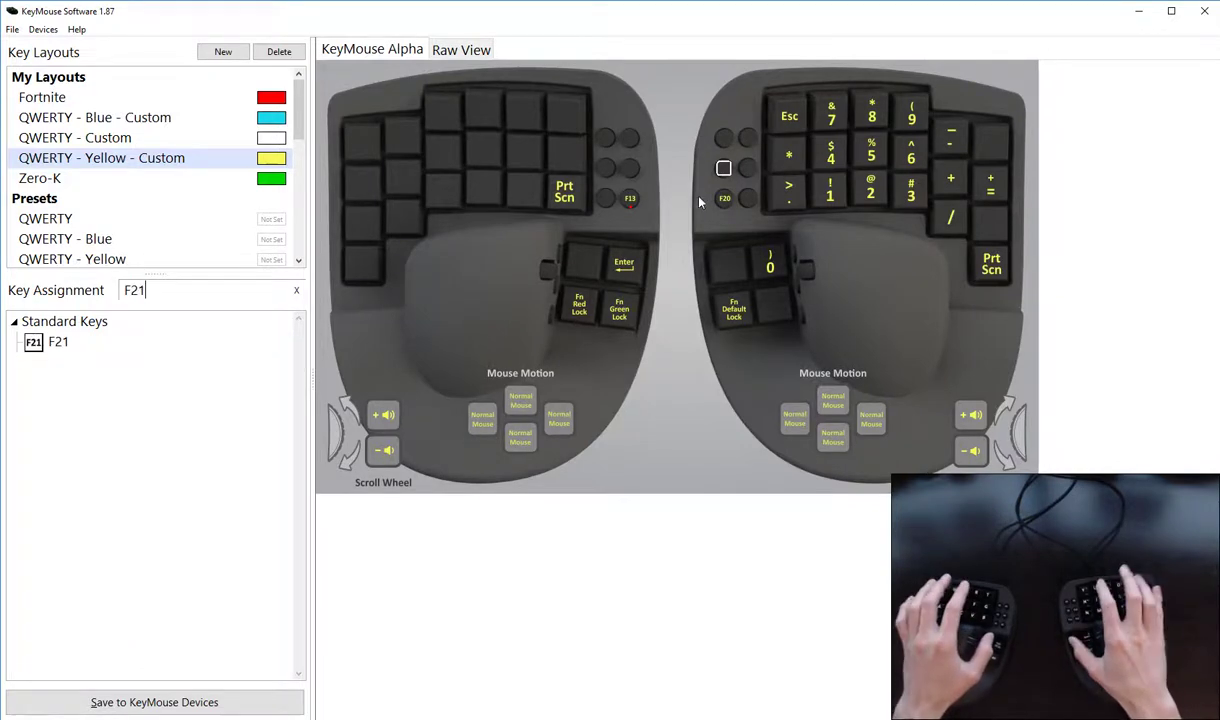
key("Return")
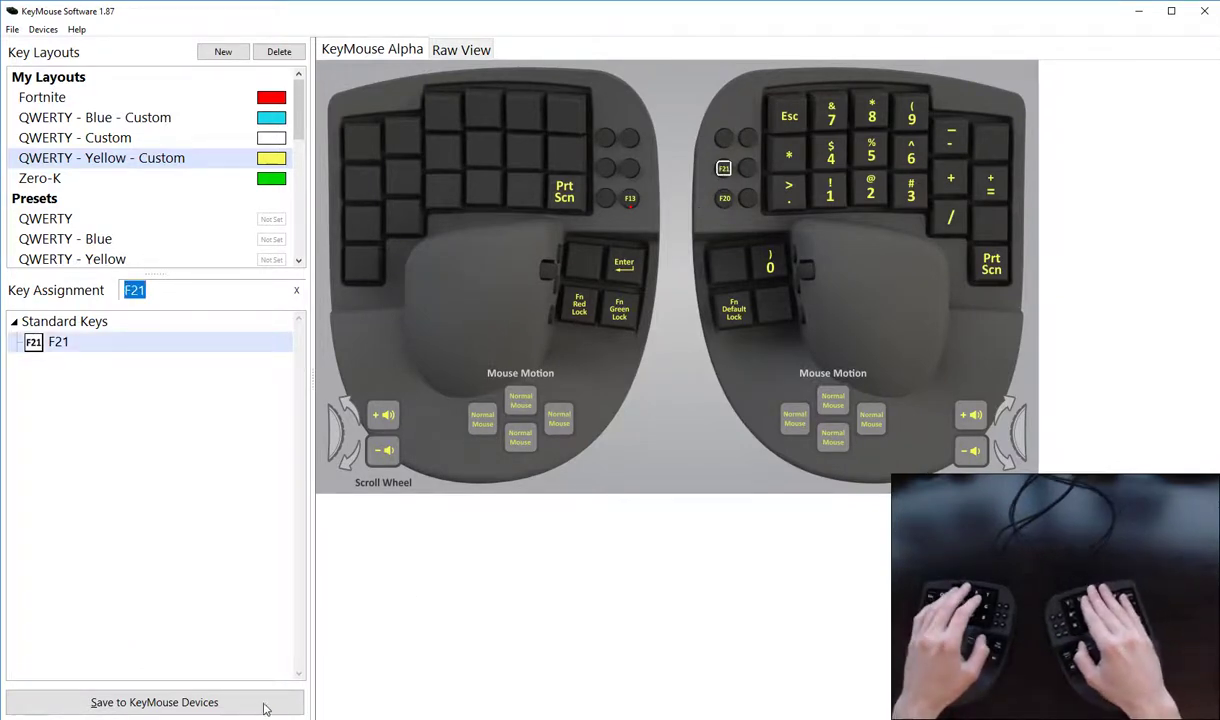
left_click(233, 703)
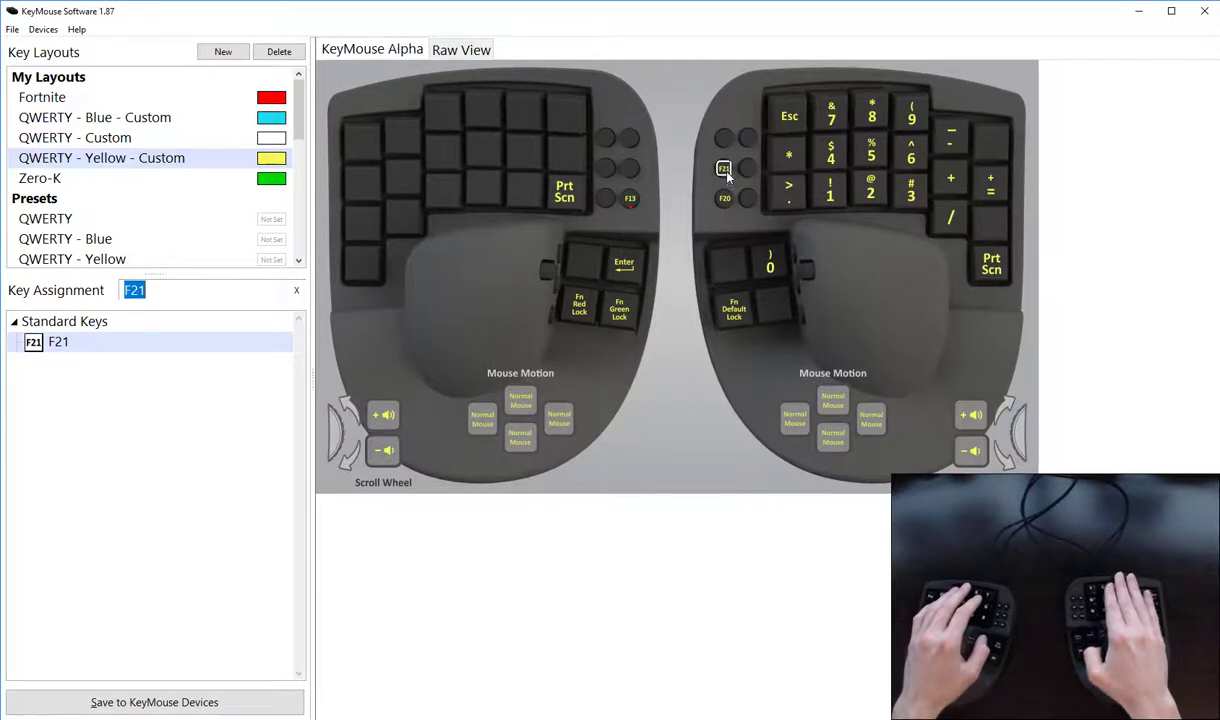
- Clear the F21 assignment from the round key above F20
right_click(727, 174)
left_click(737, 212)
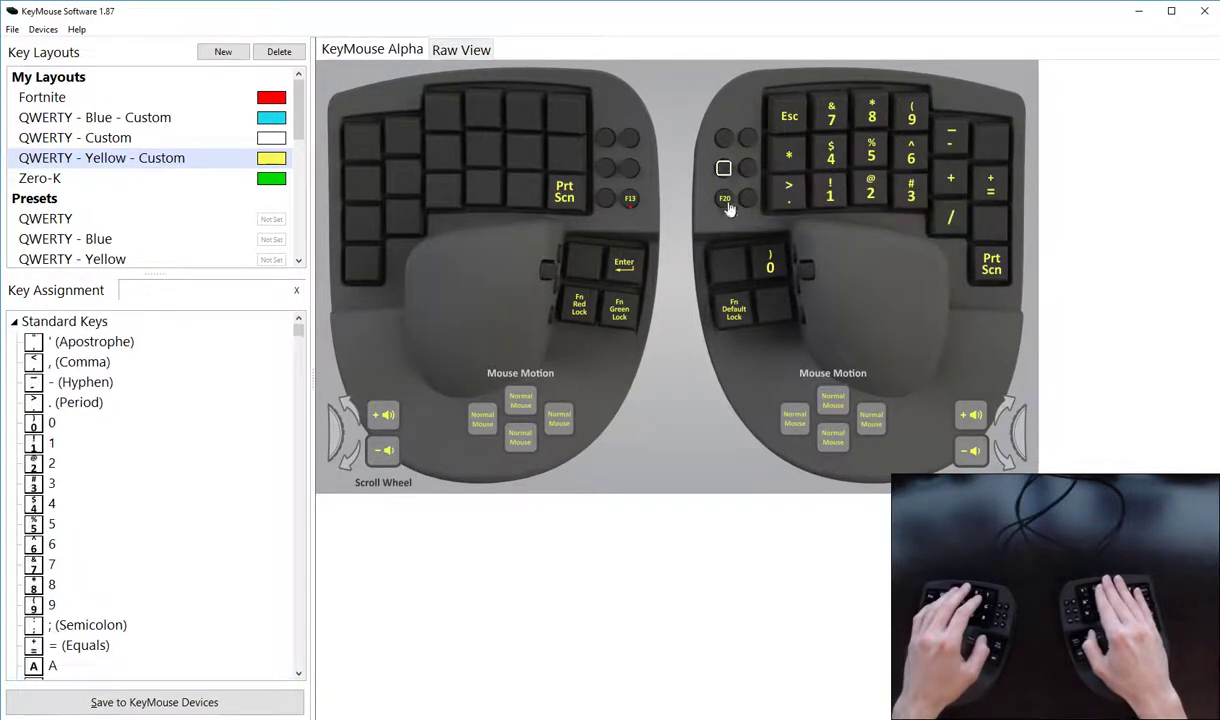
- Create a software-level macro on the F20 key that outputs "This is test." and save it
left_click(727, 202)
right_click(727, 203)
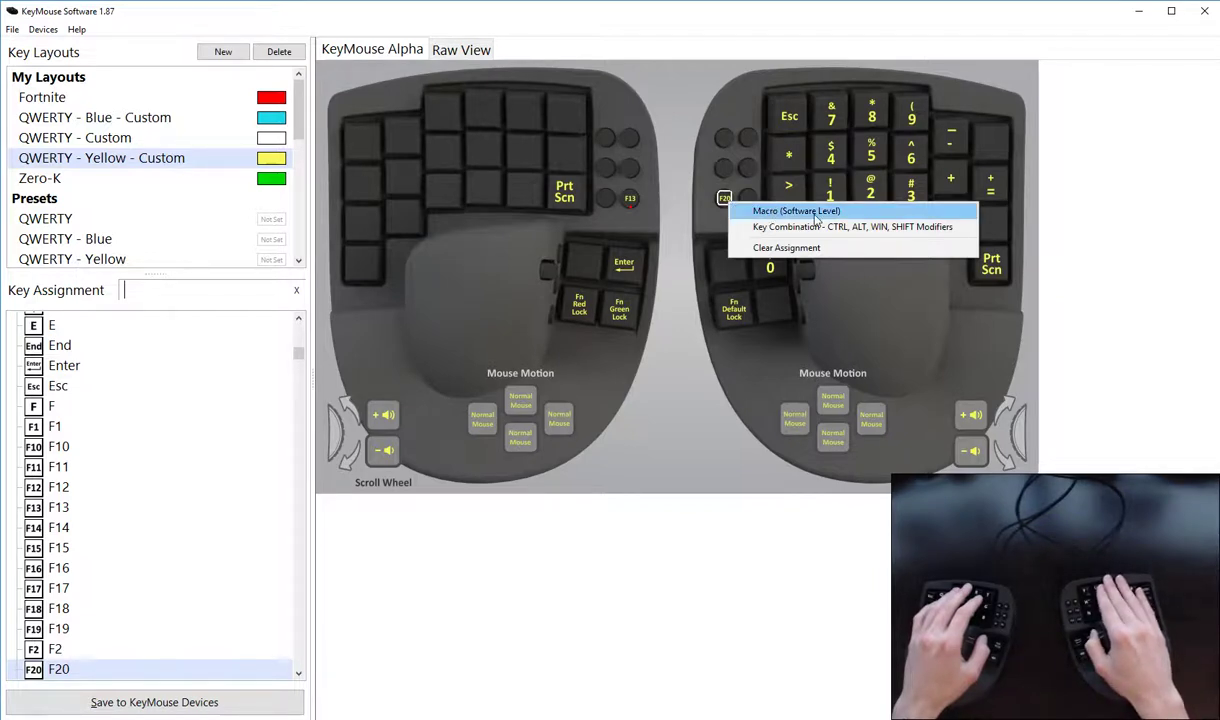
left_click(816, 213)
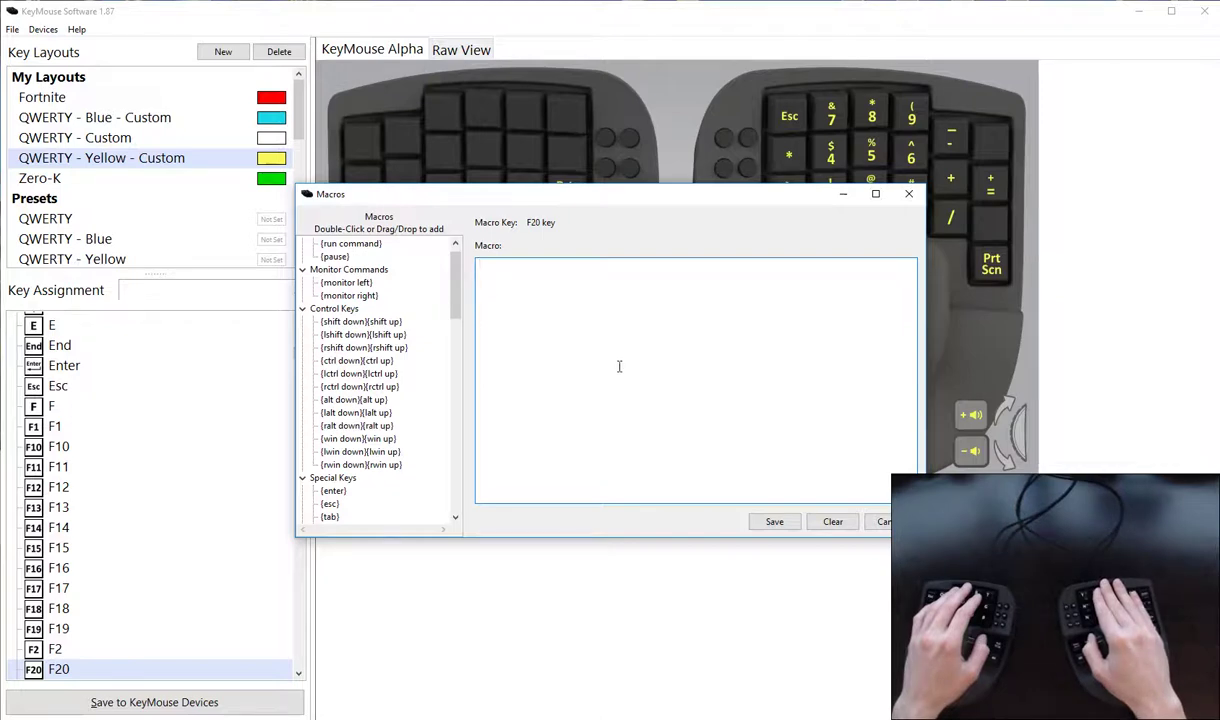
type("This is test.")
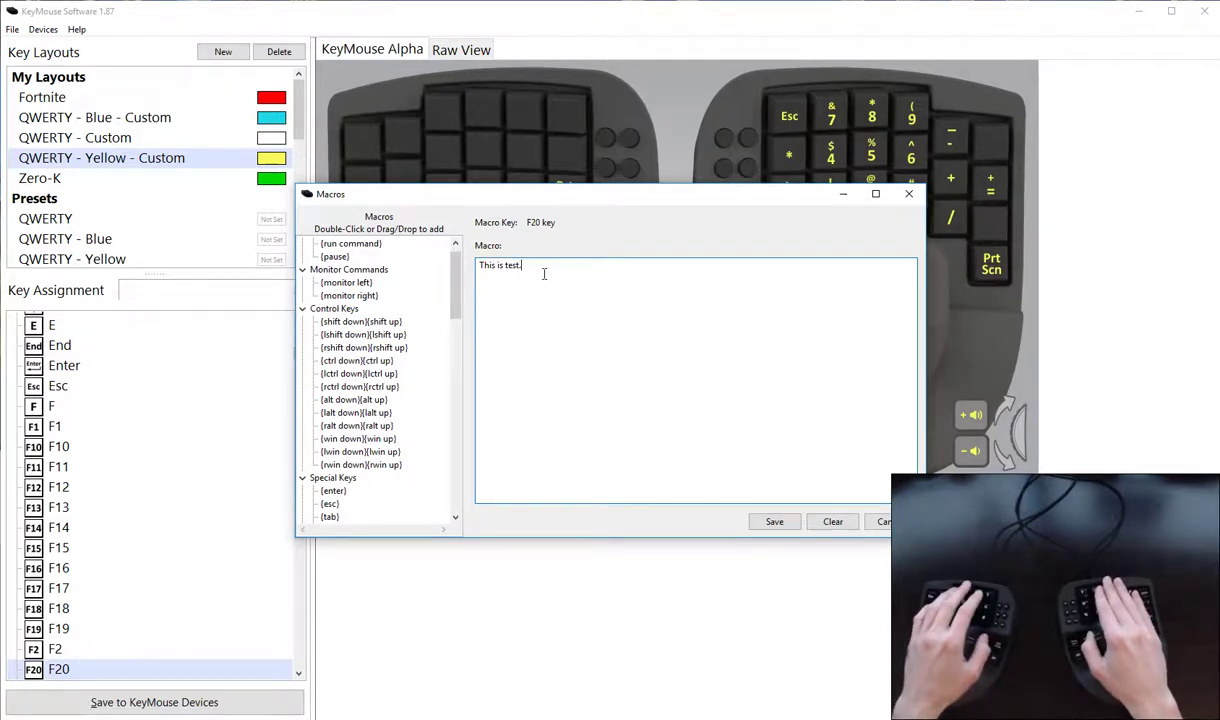
key("shift+Left")
key("shift+Left")
key("ctrl+a")
key("Right")
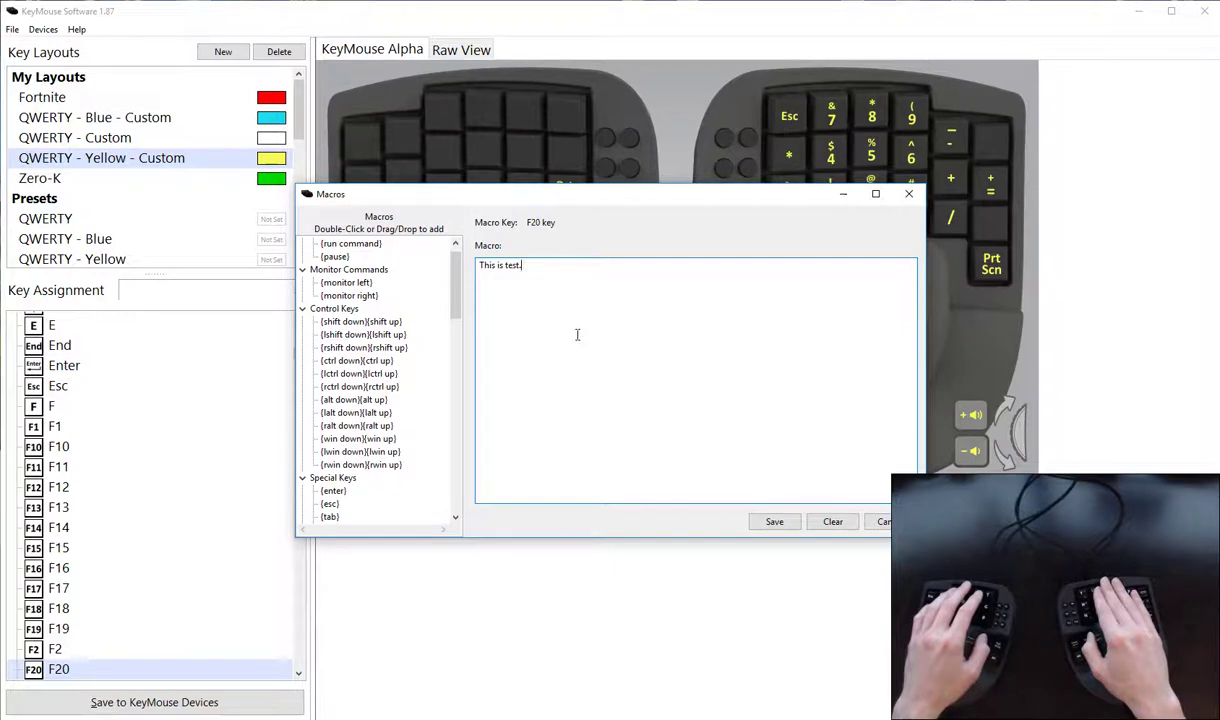
left_click(775, 522)
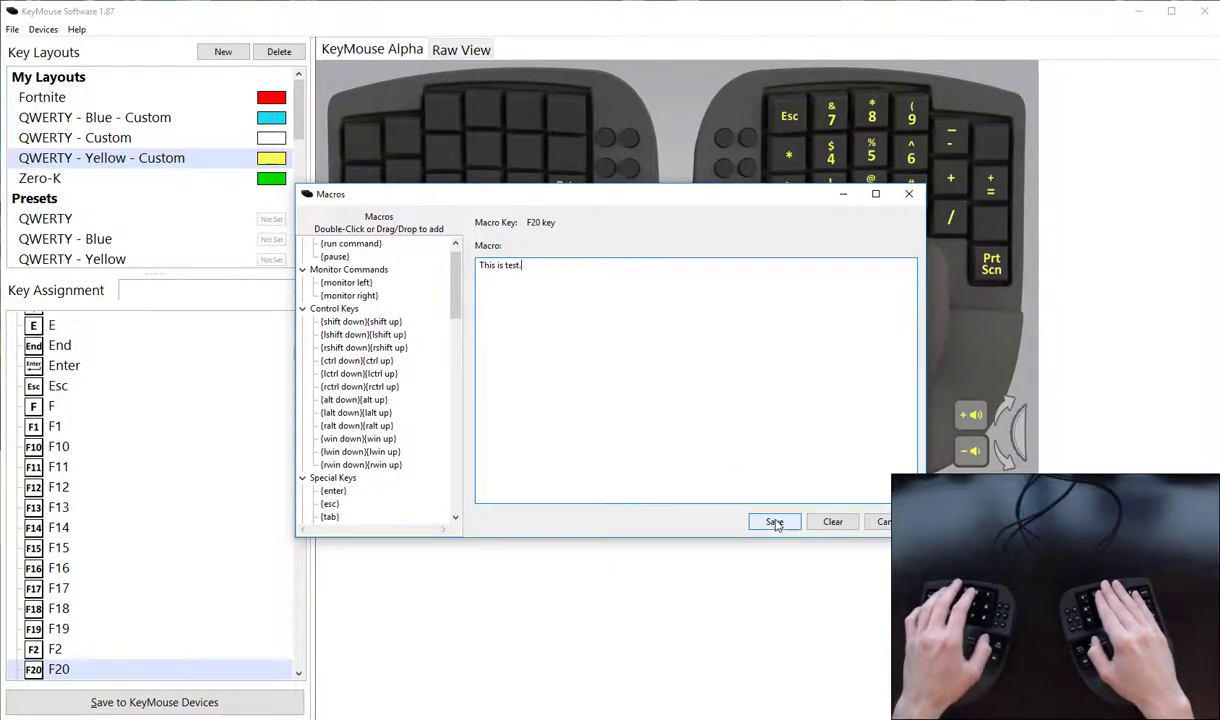
left_click(775, 523)
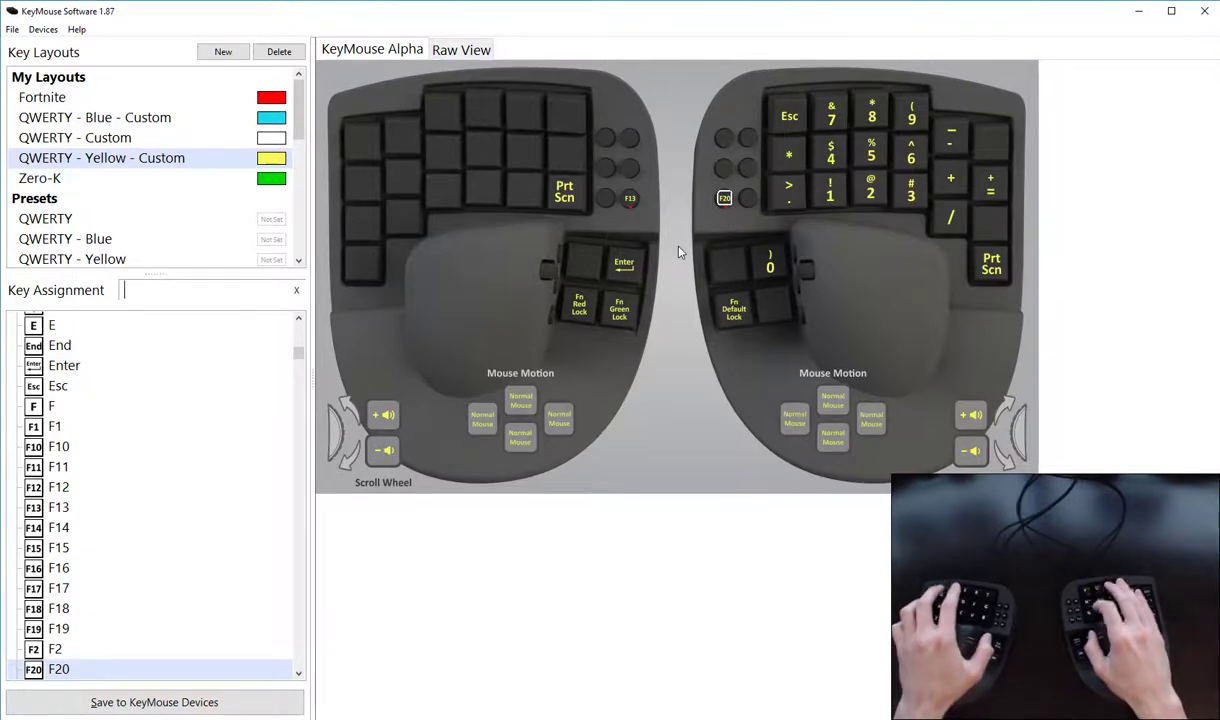
- Switch to Notepad, test the F20 text macro in a blank document, and close the document without saving
key("super")
type("notepad")
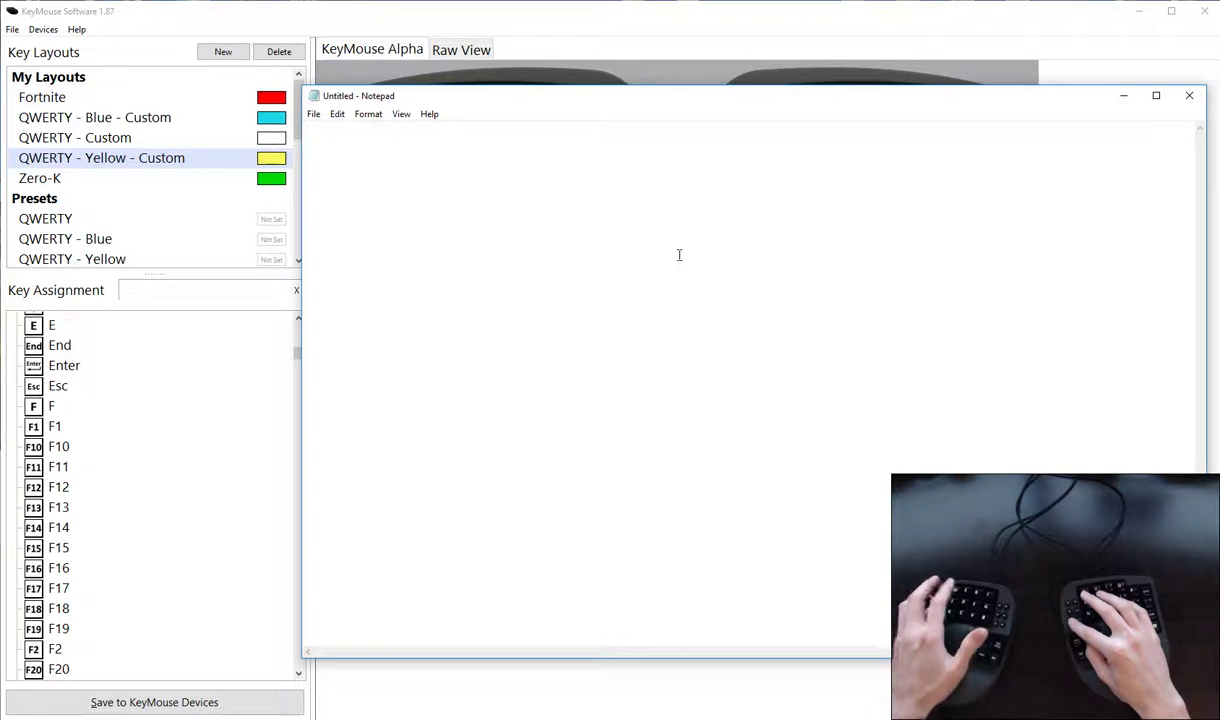
type("This is test.")
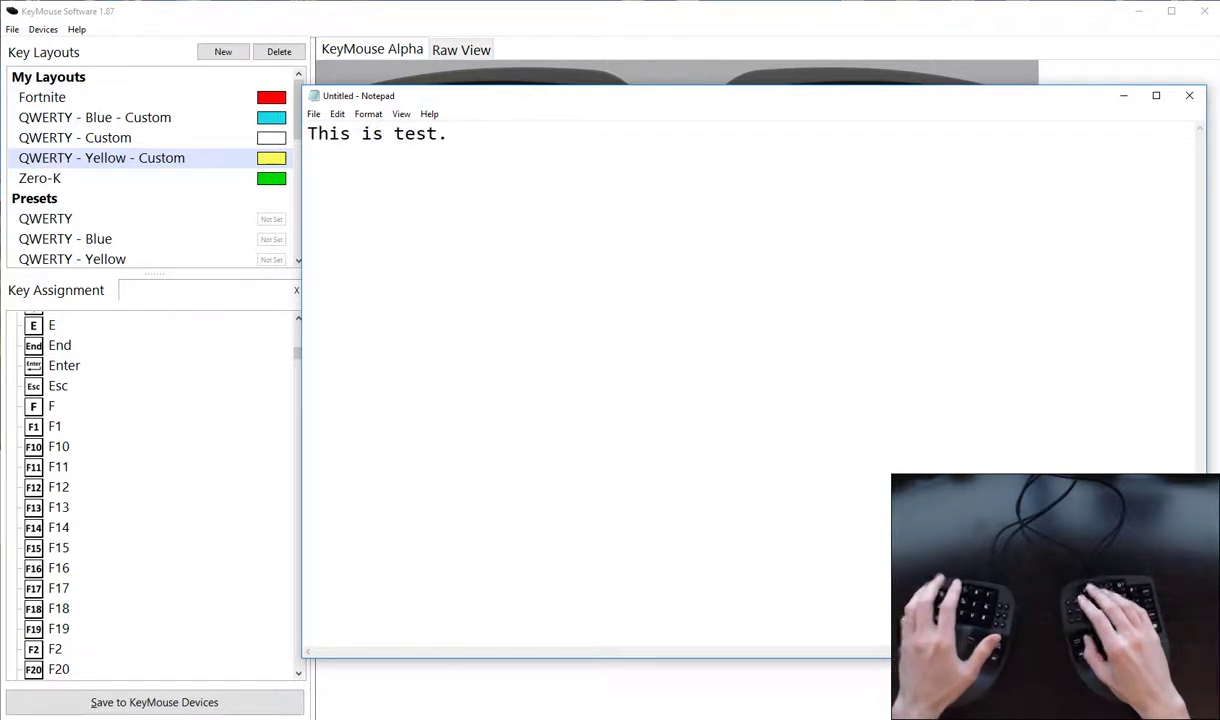
key("ctrl+shift+Left")
key("ctrl+shift+Left")
key("ctrl+shift+Left")
key("ctrl+shift+Left")
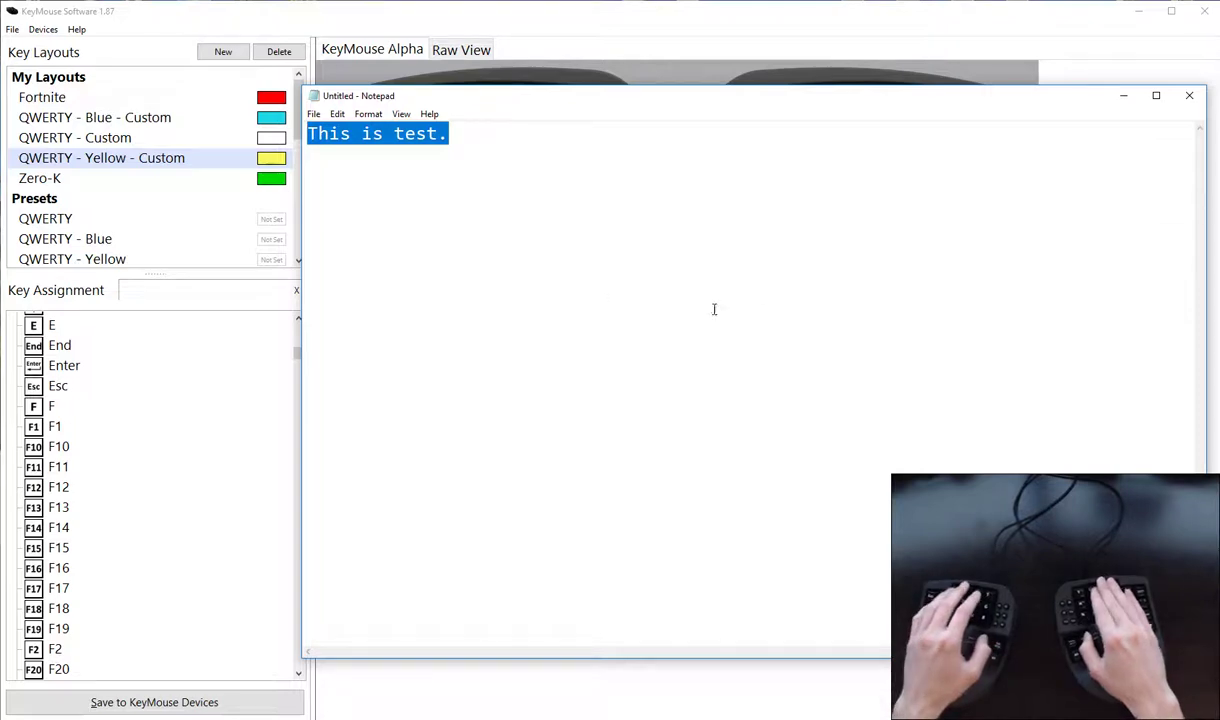
left_click(1189, 100)
key("n")
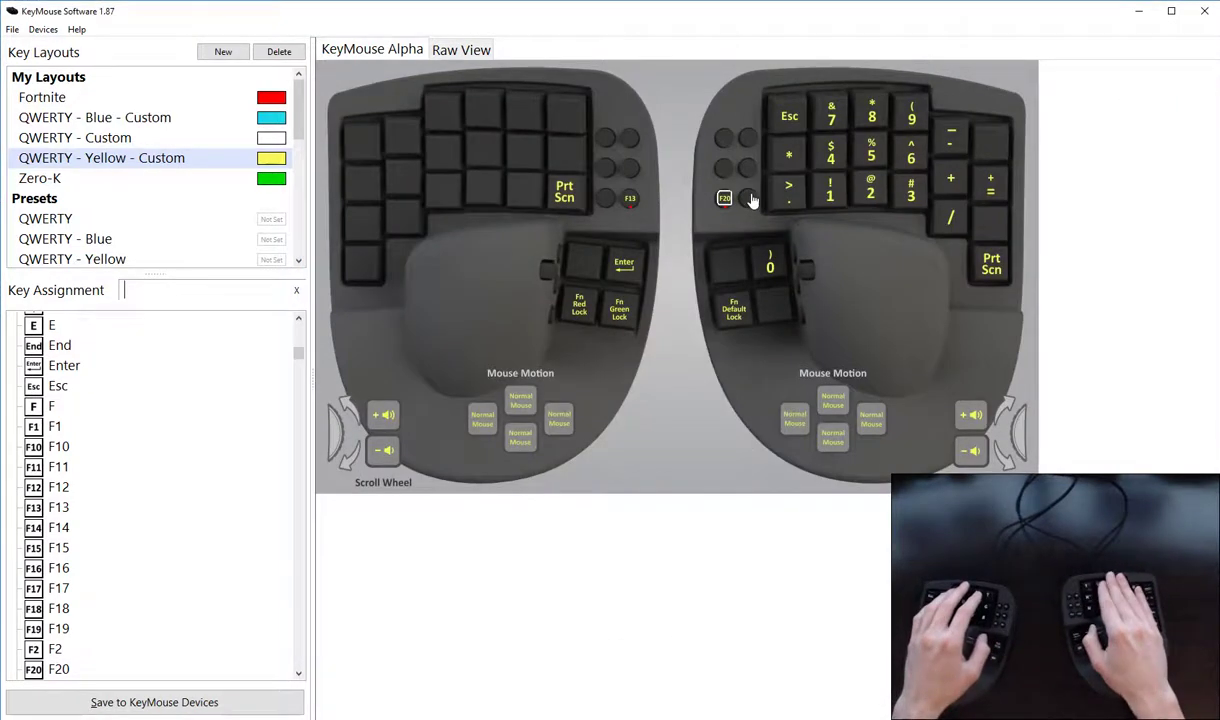
- Reopen the F20 key's software-level macro, browse the available macro commands, and delete the existing macro text
left_click(726, 199)
right_click(726, 199)
left_click(760, 203)
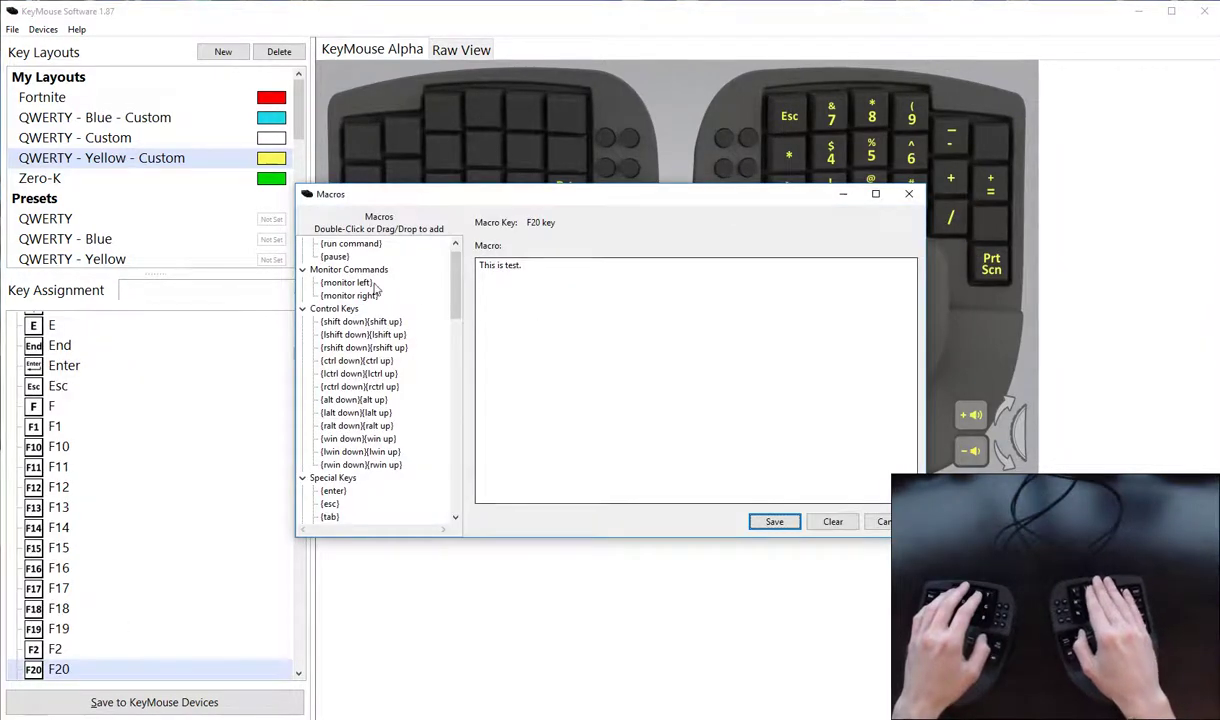
scroll(357, 435, "down", 20)
scroll(360, 415, "up", 13)
scroll(362, 404, "up", 7)
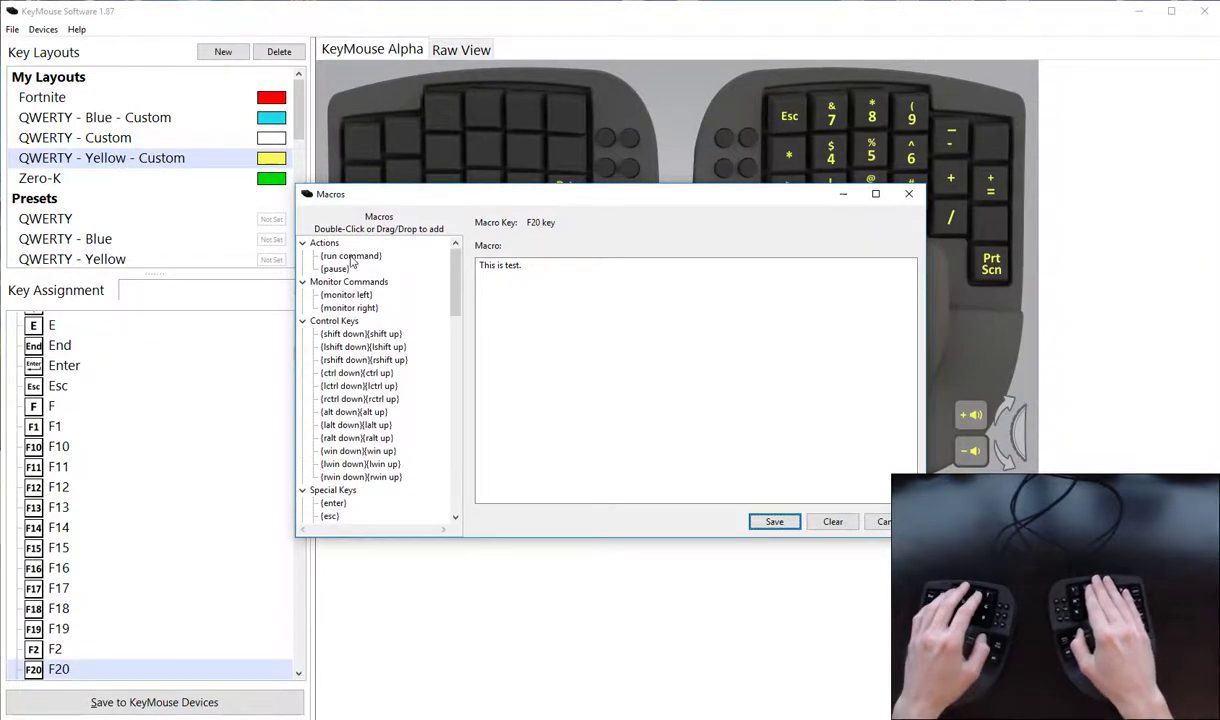
triple_click(568, 277)
key("BackSpace")
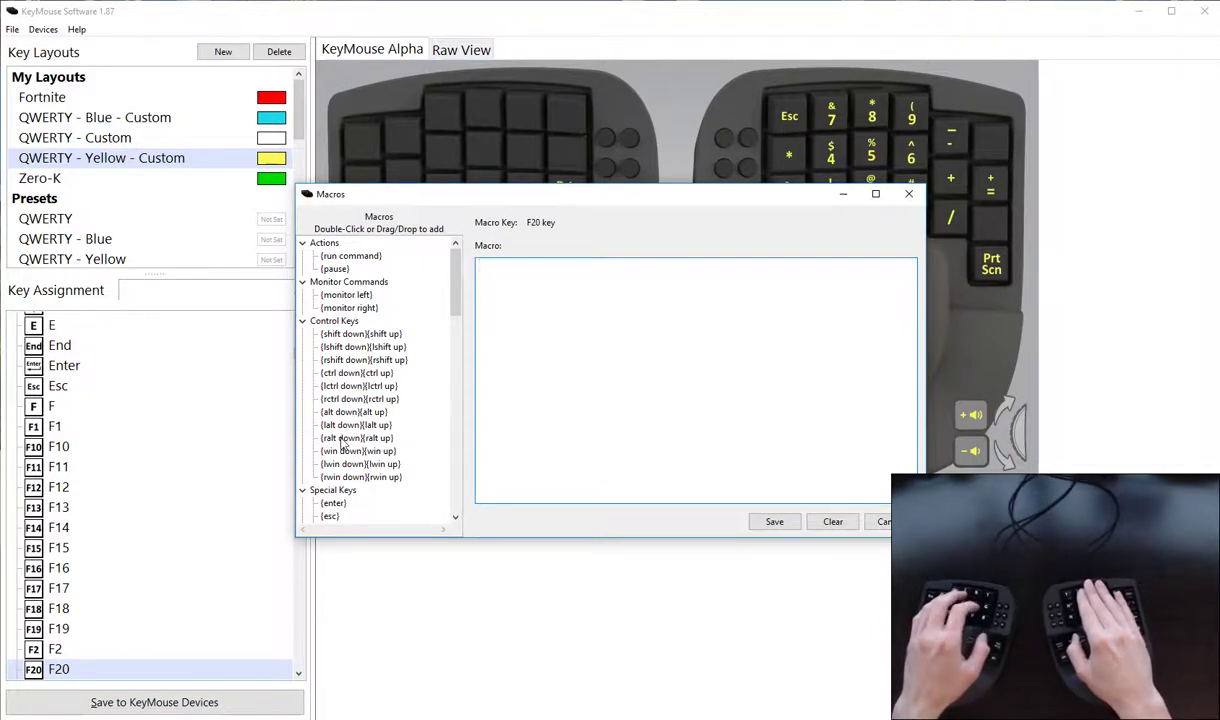
- Build the F20 macro as {ralt down}f{pause 1000}x{ralt up} using the right Alt and pause commands
double_click(343, 438)
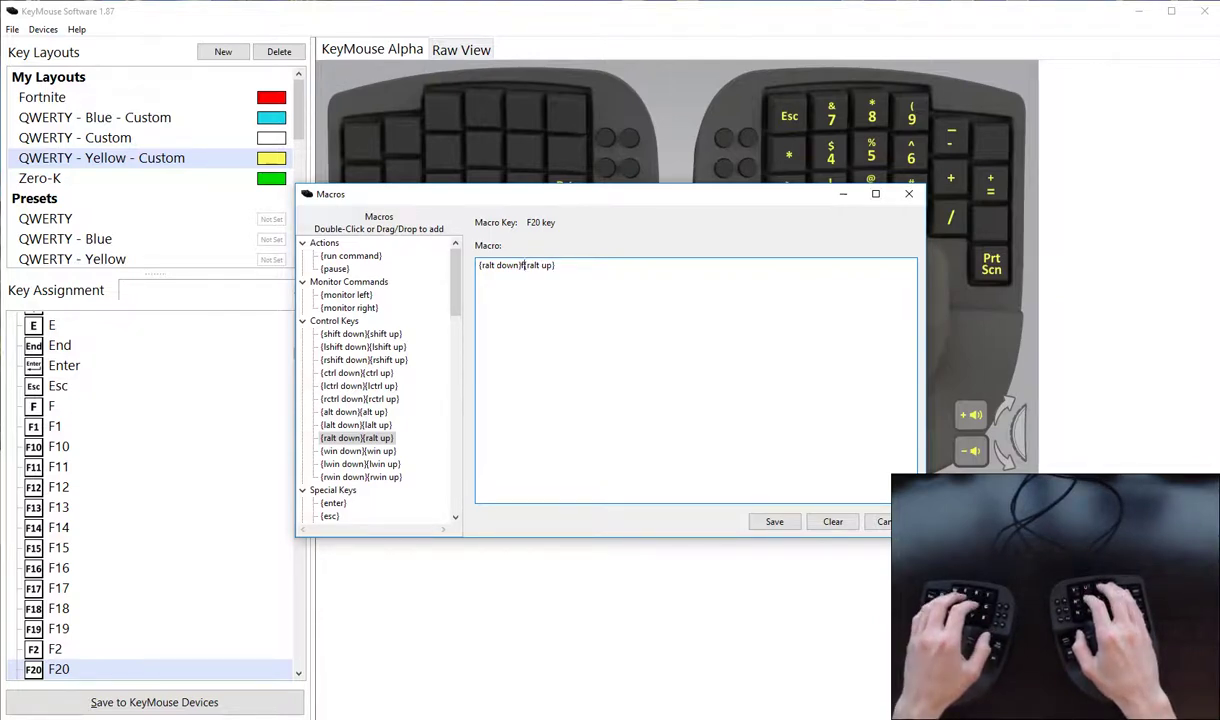
type("a")
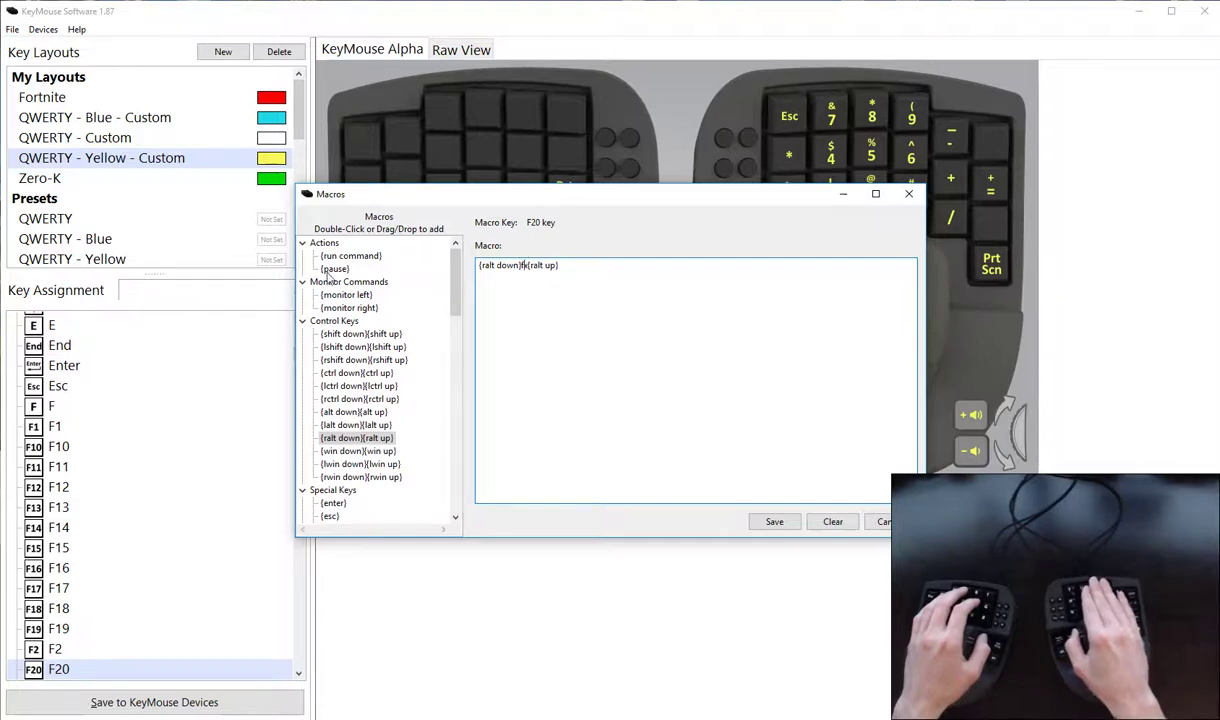
double_click(330, 270)
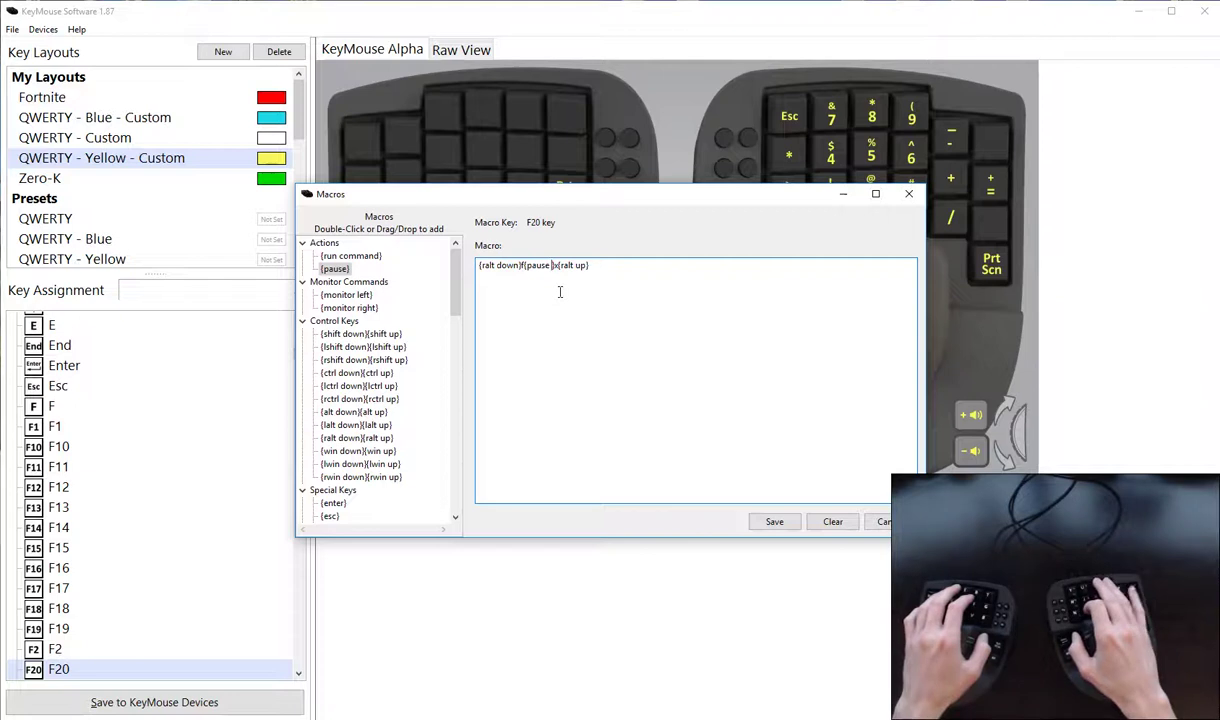
type("1000")
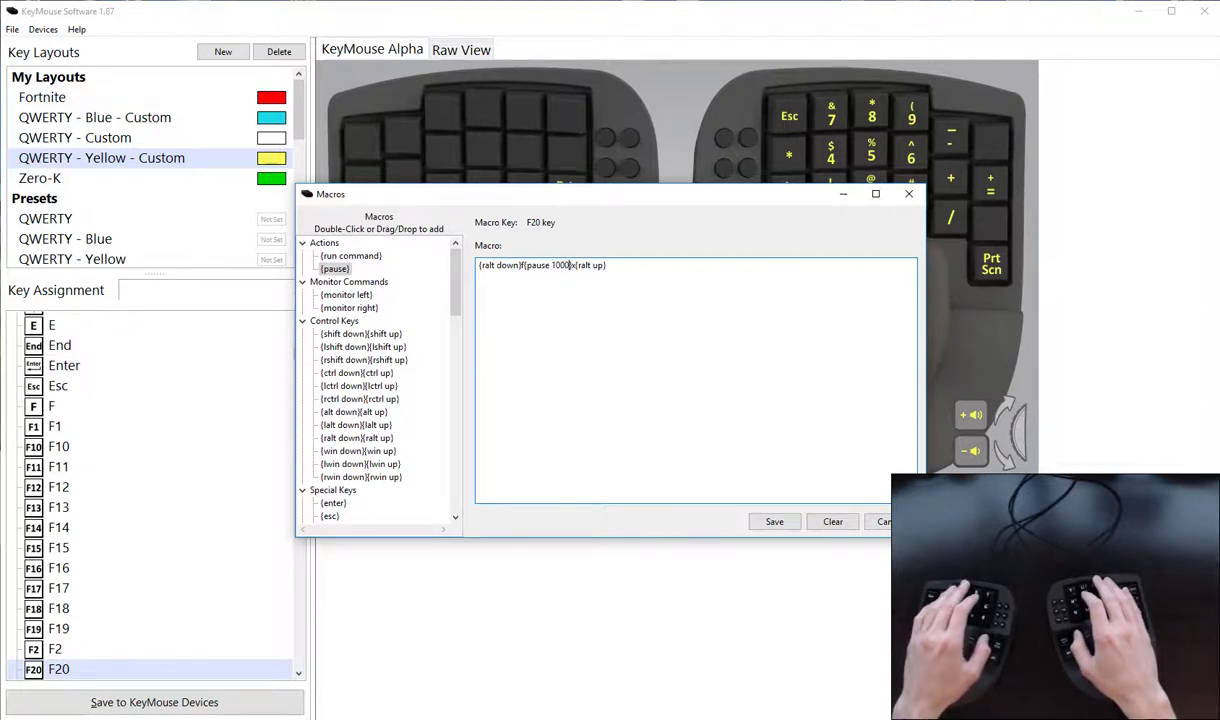
- Set the macro's pause between f and x to 500
key("BackSpace")
key("BackSpace")
key("BackSpace")
key("BackSpace")
type("500")
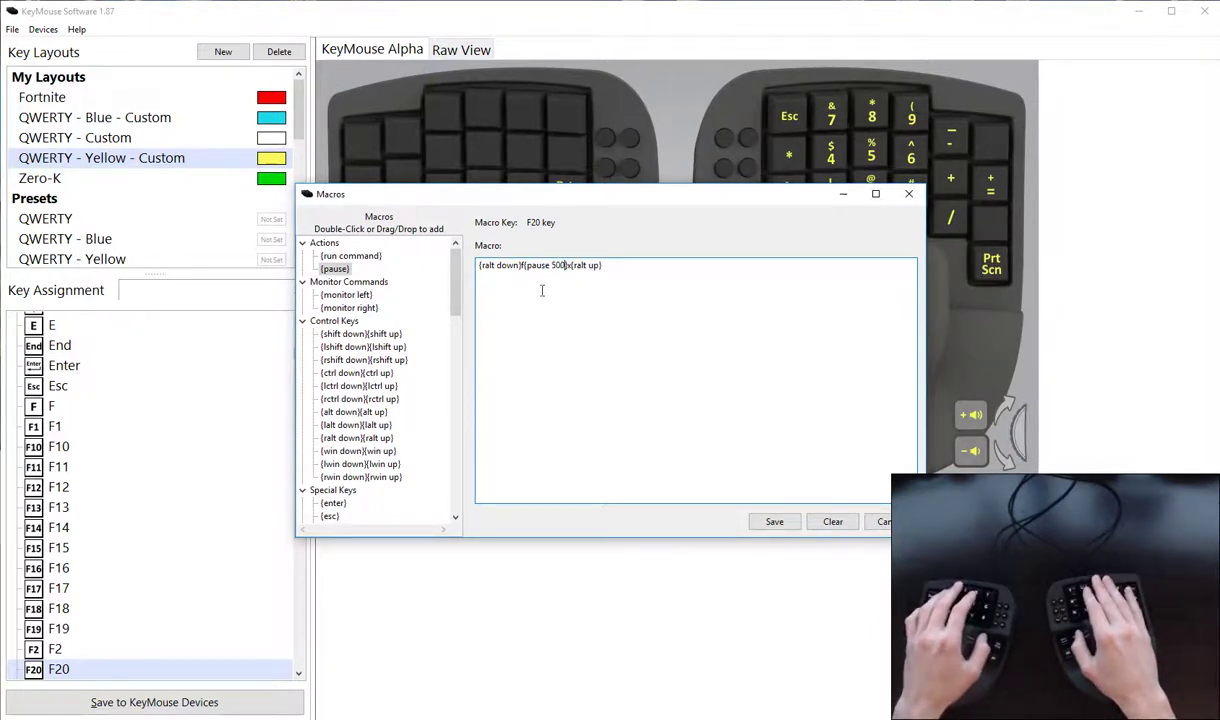
- Set the pause between f and x to 150 and save the F20 macro
left_click(598, 265)
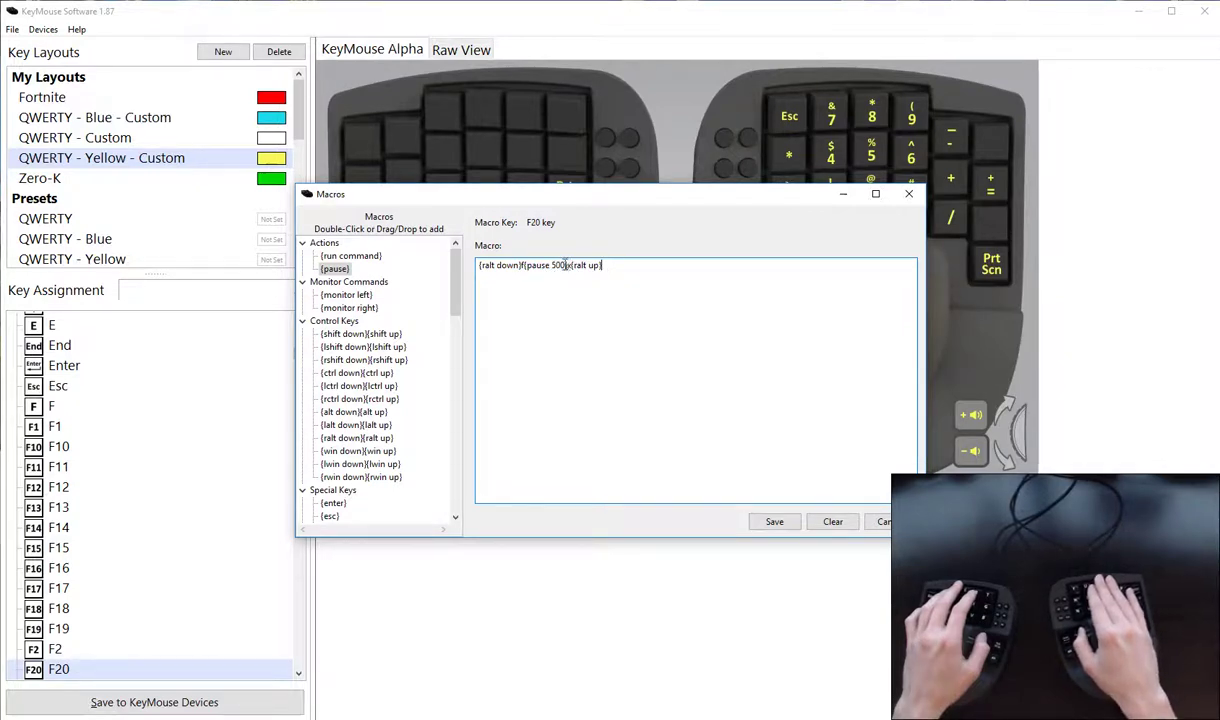
double_click(558, 265)
type("150")
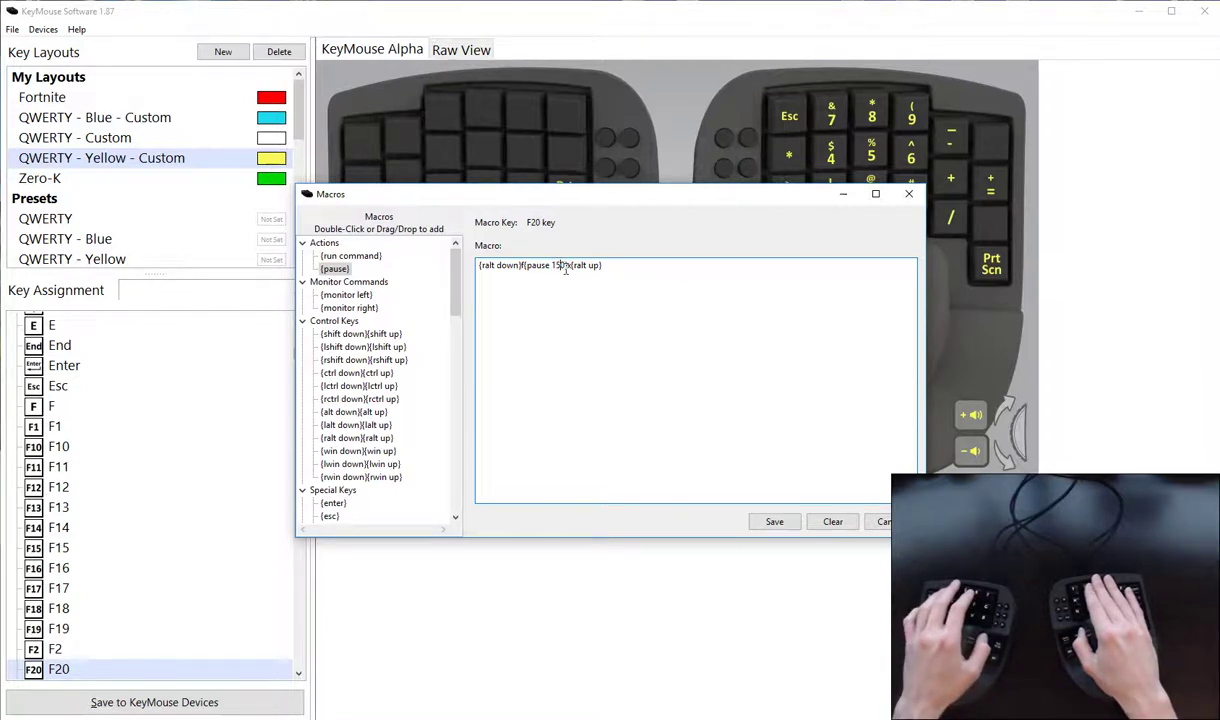
left_click(790, 525)
- Run the F20 macro in a blank Notepad window to exit it through its File menu commands
key("F20")
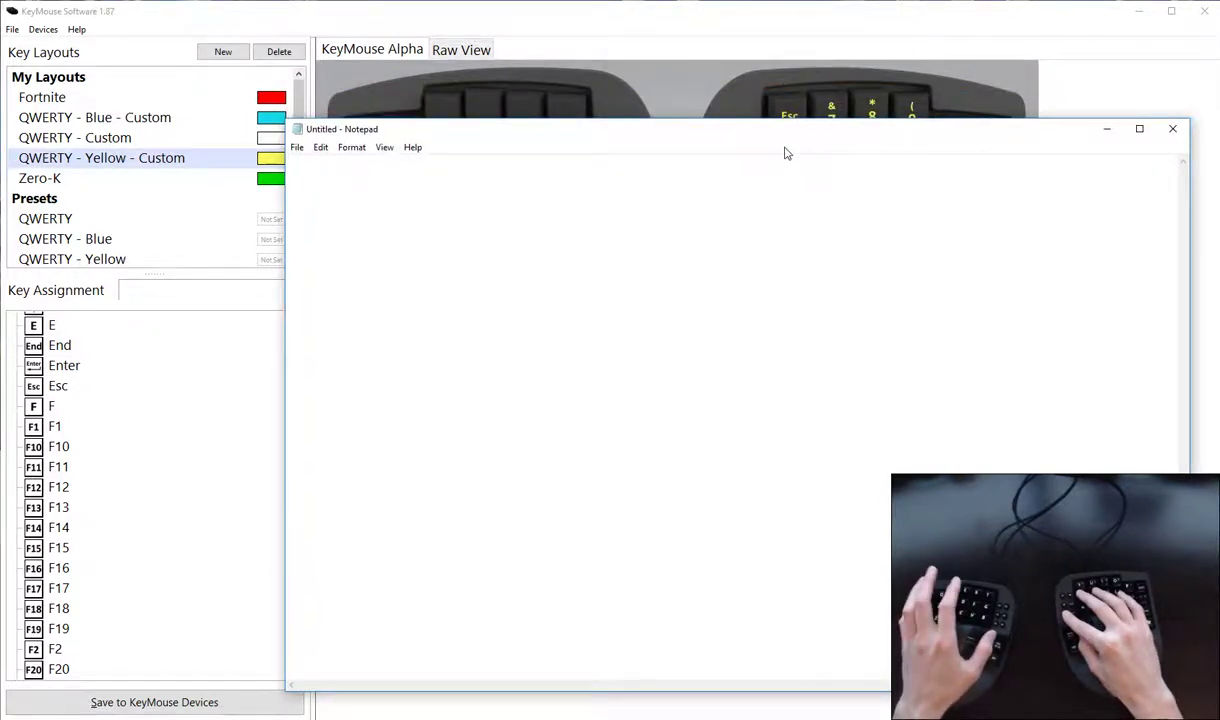
key("alt+f")
key("x")
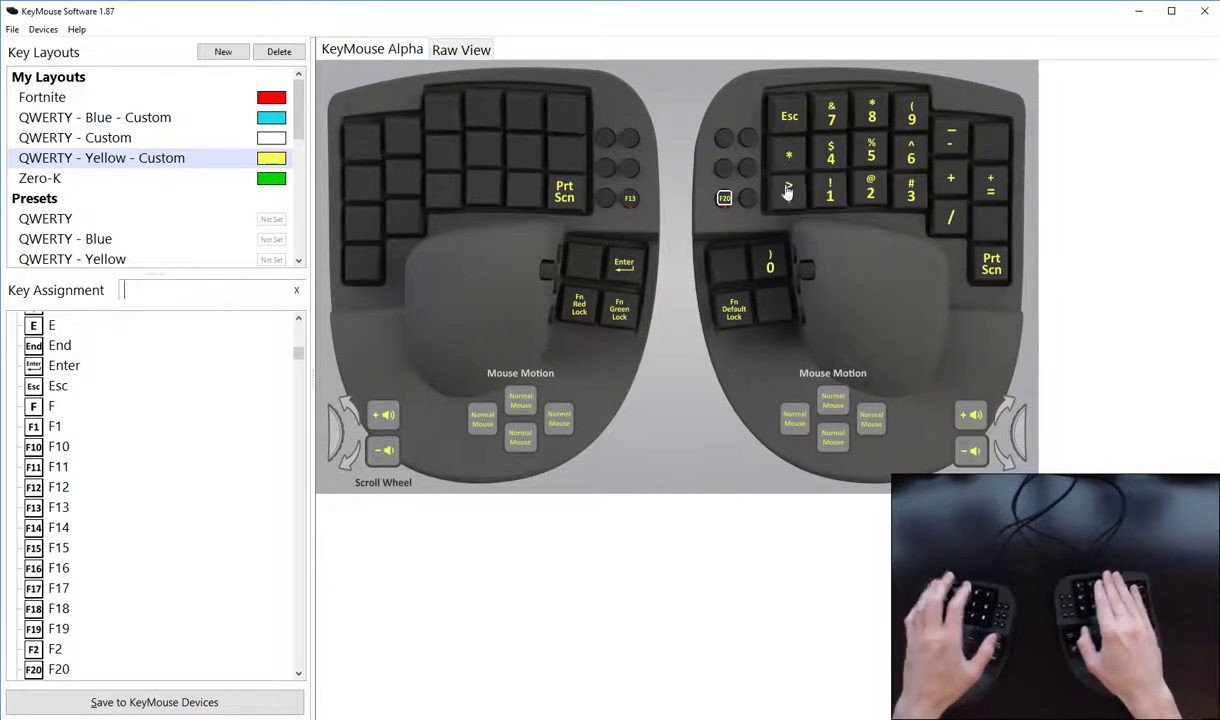
- Open the F20 key's software-level macro to look at the run command action, and close it without saving
right_click(729, 199)
left_click(748, 209)
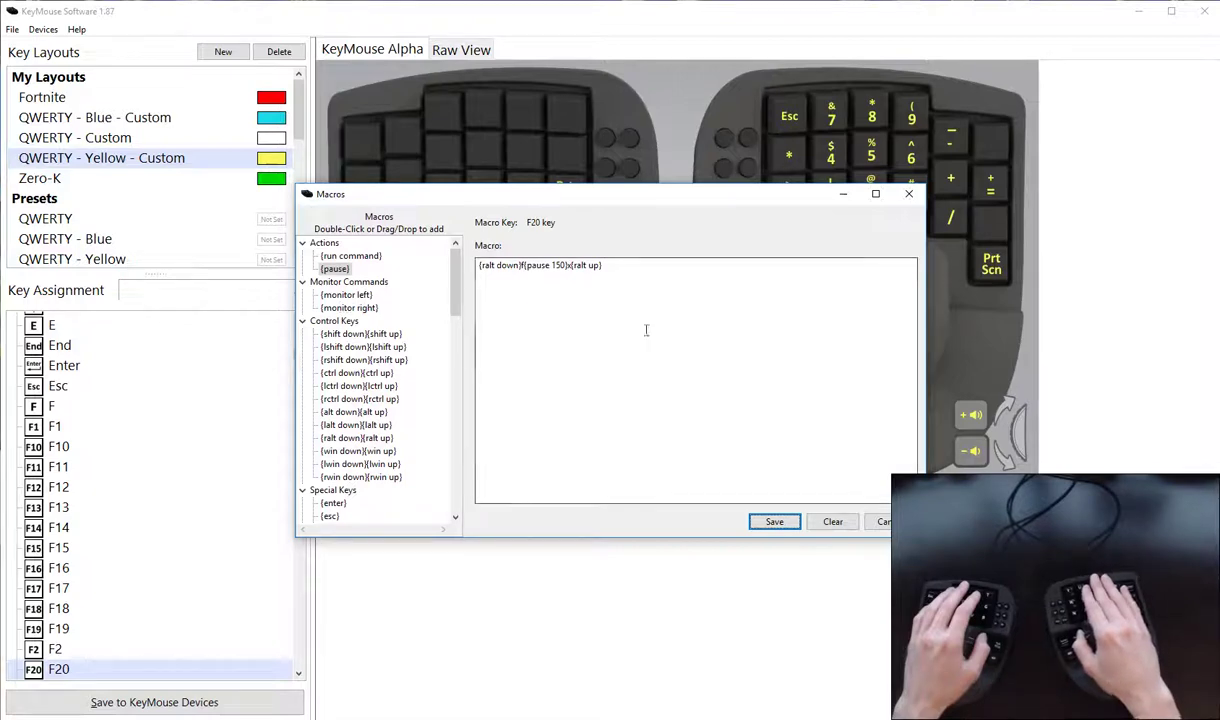
left_click(349, 257)
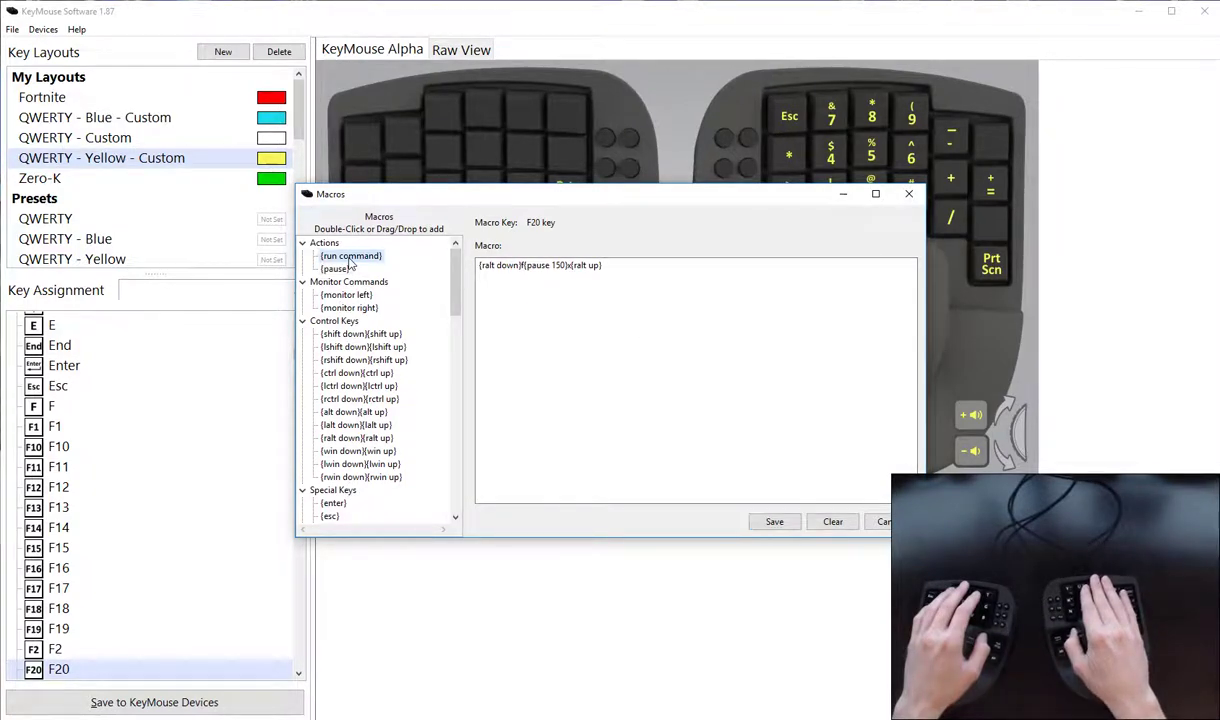
left_click(883, 522)
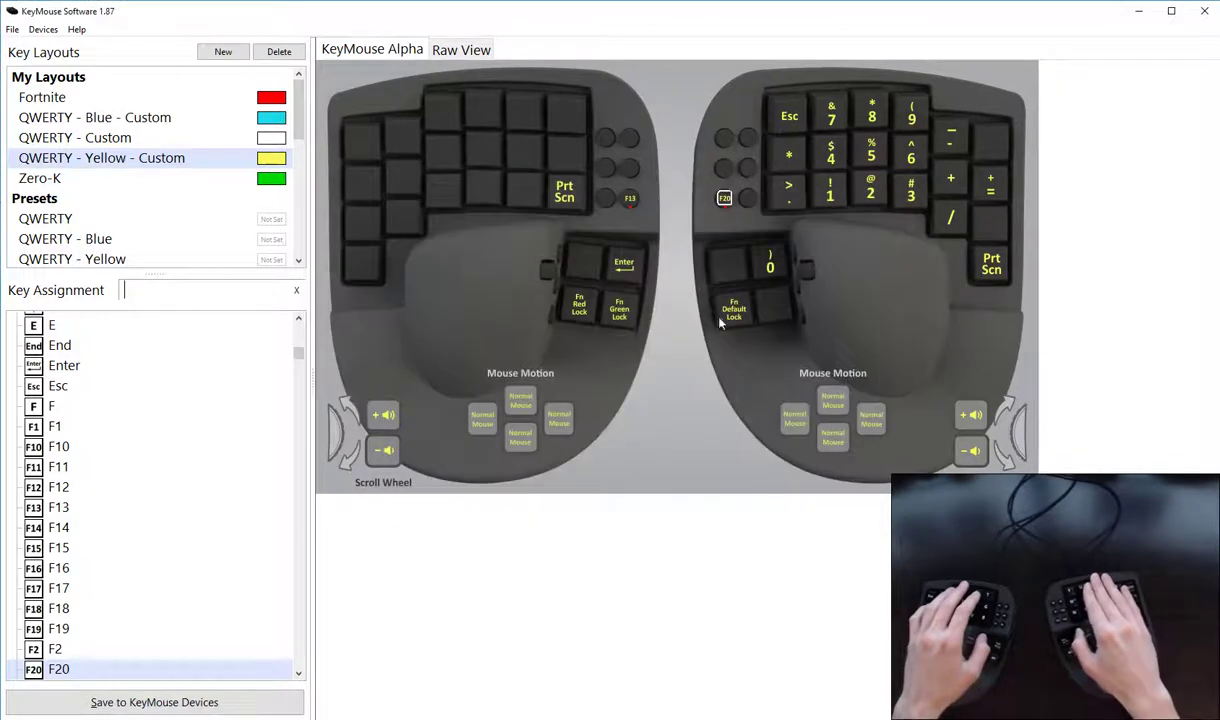
- Open the F13 key's software-level macro and examine its select, copy, run notepad.exe, pause and paste commands
left_click(630, 199)
right_click(630, 199)
left_click(667, 211)
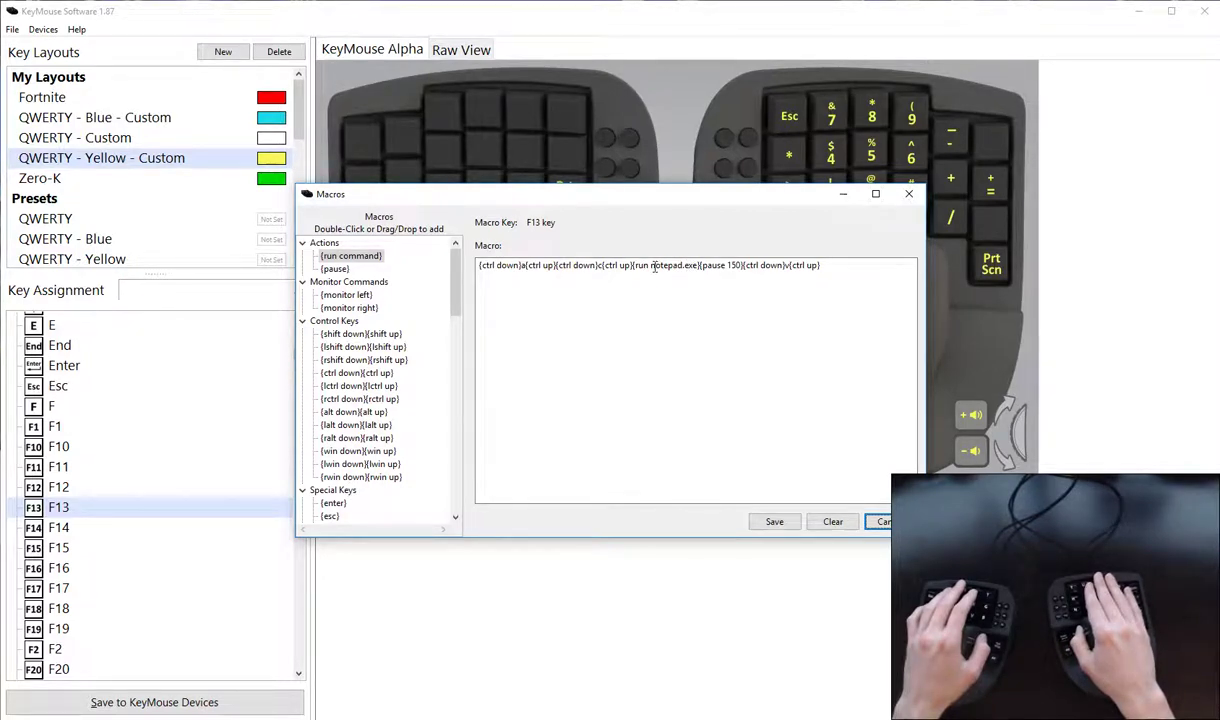
left_click(651, 265)
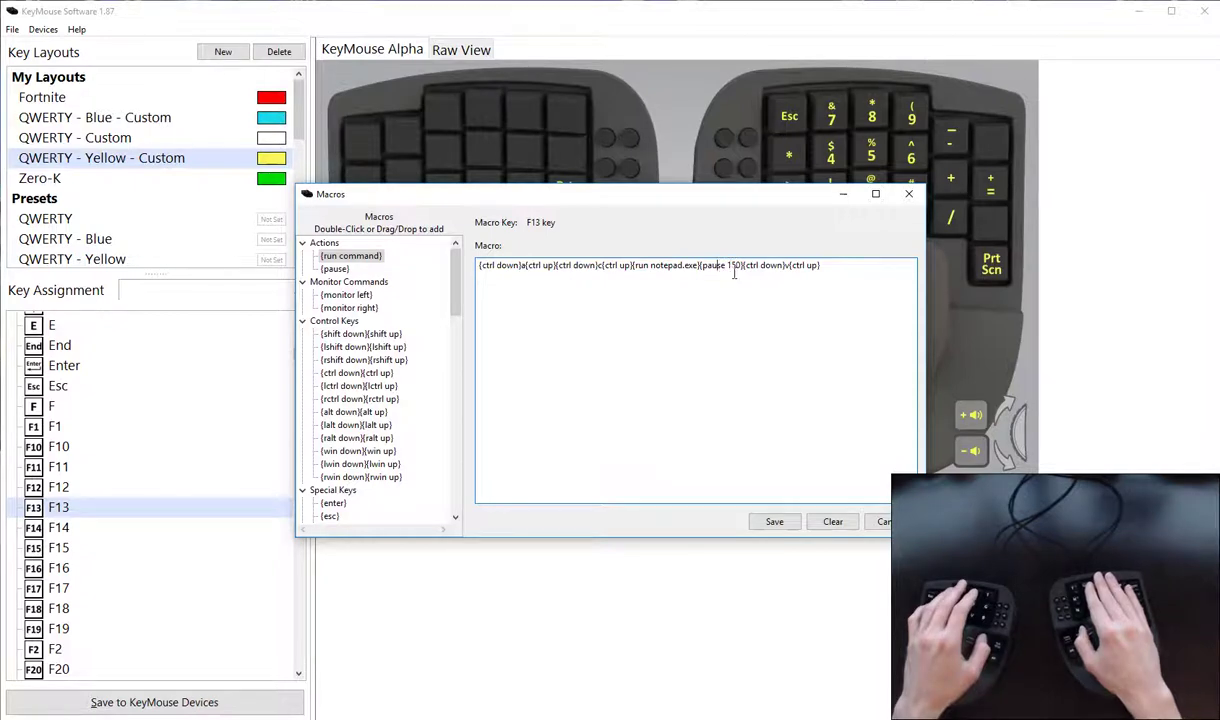
left_click(724, 266)
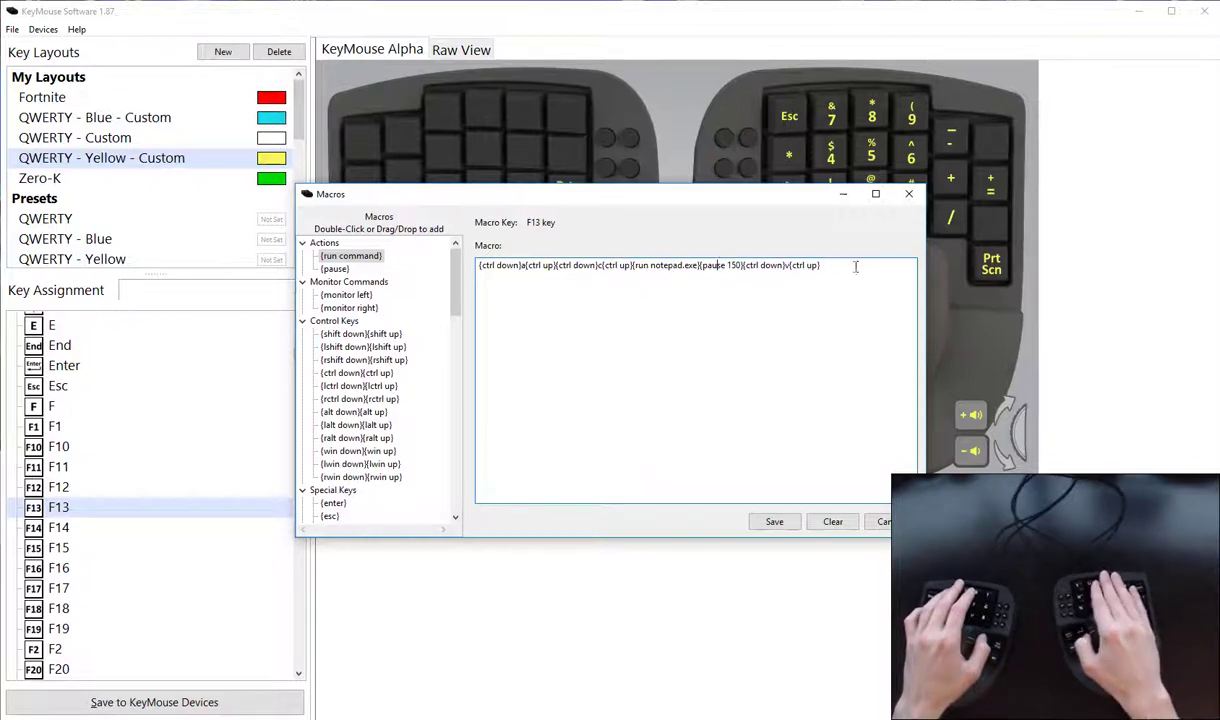
- Bring up a blank Notepad window with the F13 macro and enter "This is a test. I LOVE MY KEYMOUSE!"
key("F13")
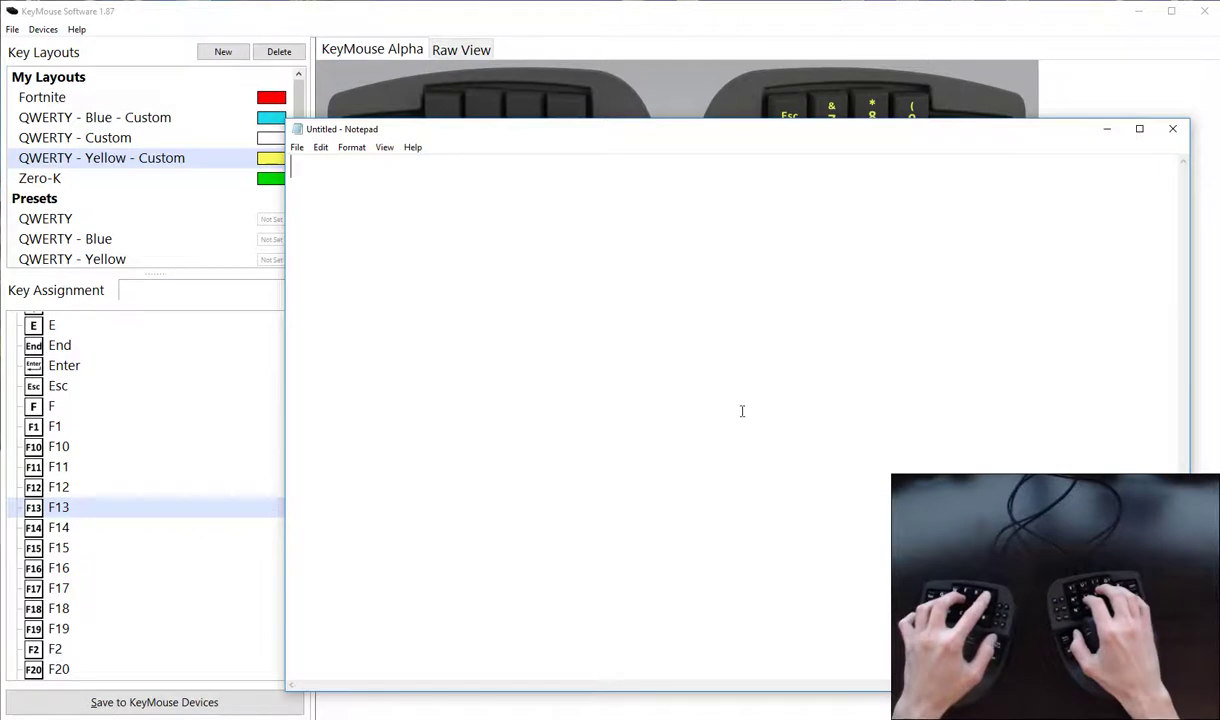
type("This is a test")
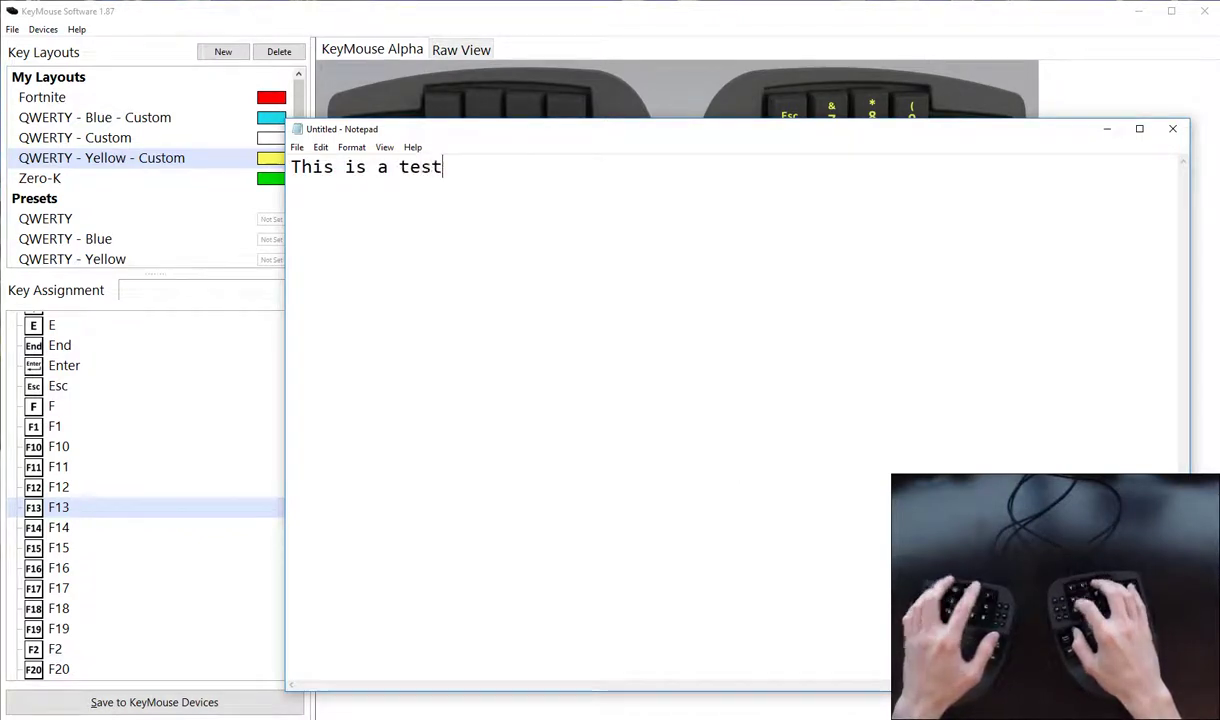
type(". I")
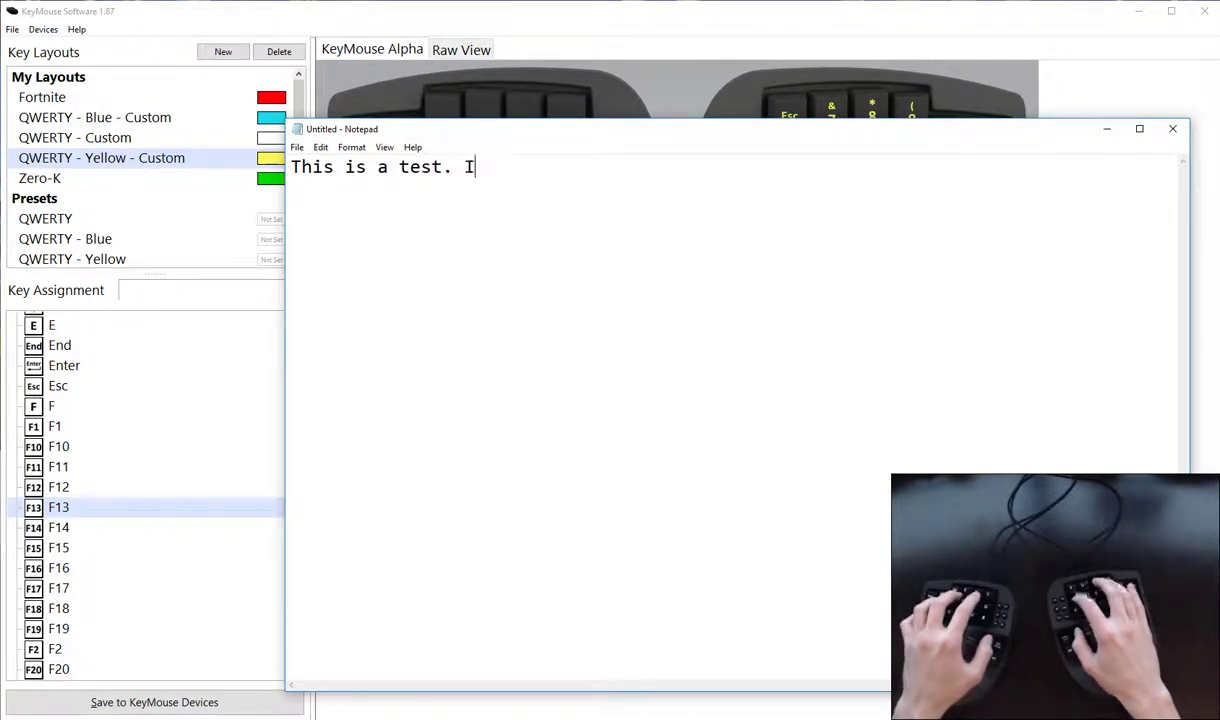
type(" Love")
key("BackSpace")
key("BackSpace")
key("BackSpace")
key("BackSpace")
type("OVE MY KEYMOUS")
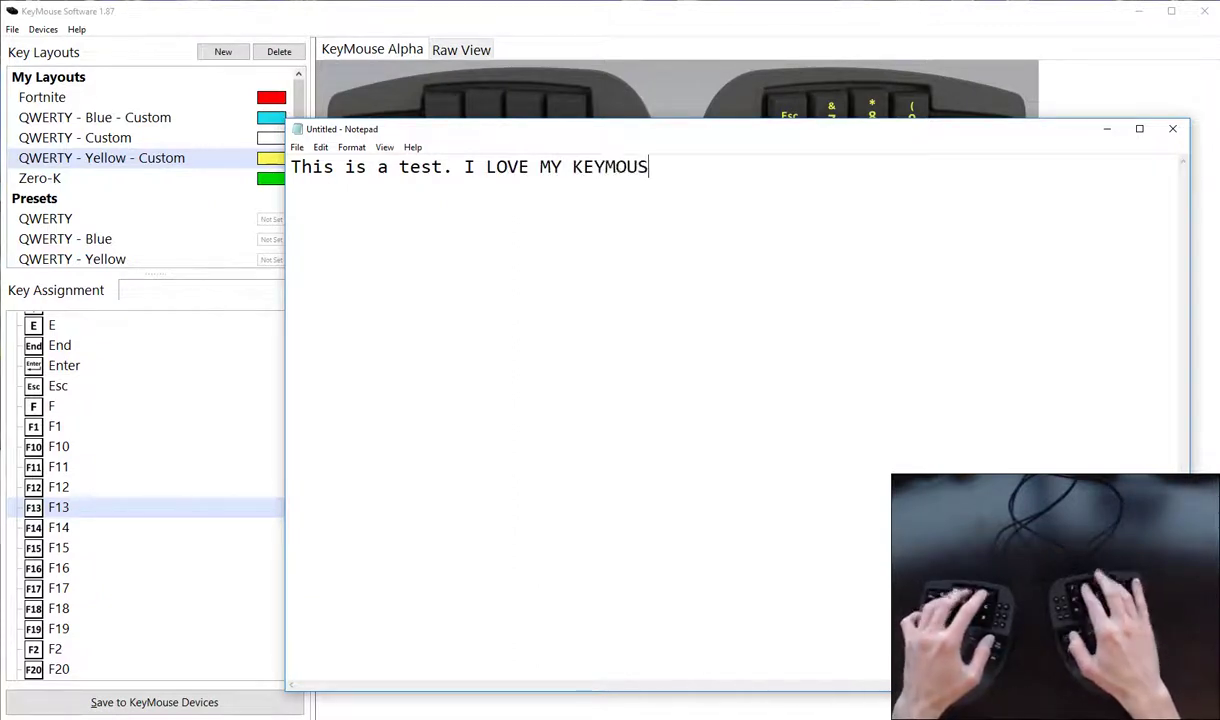
type("E!")
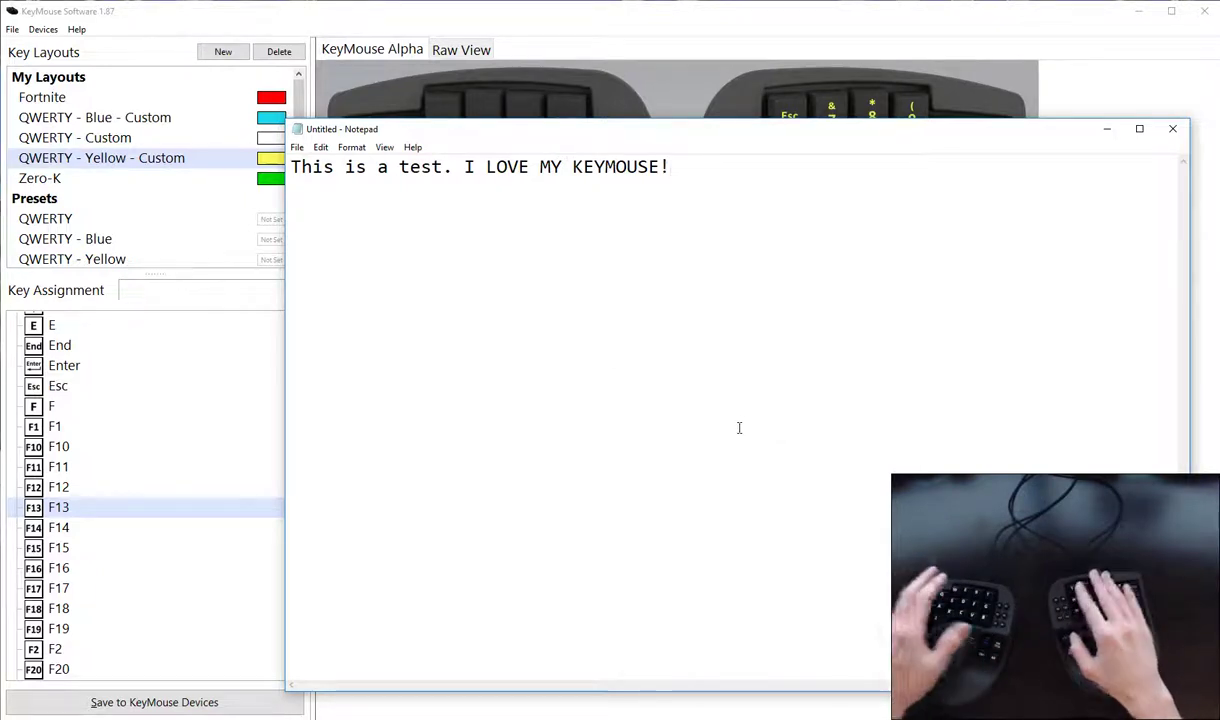
- Move the Notepad window aside, return to KeyMouse Software and close the F13 macro dialog without saving
left_click_drag(742, 135, 667, 251)
left_click(646, 202)
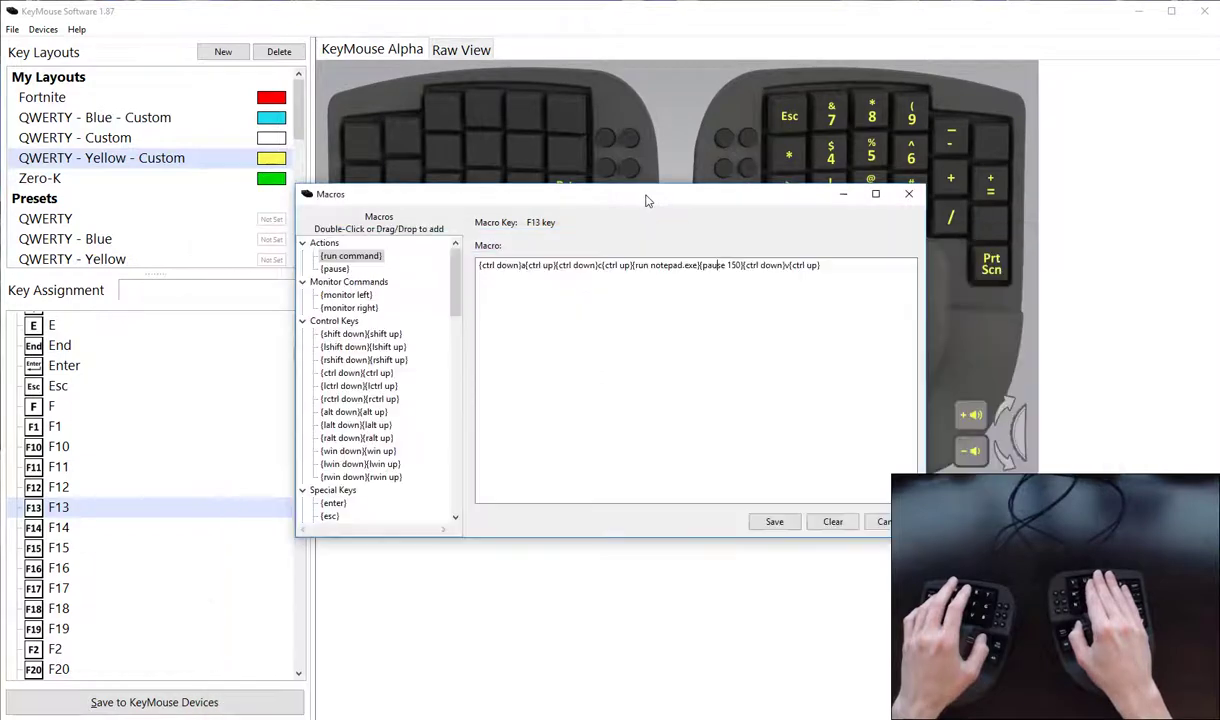
left_click(883, 523)
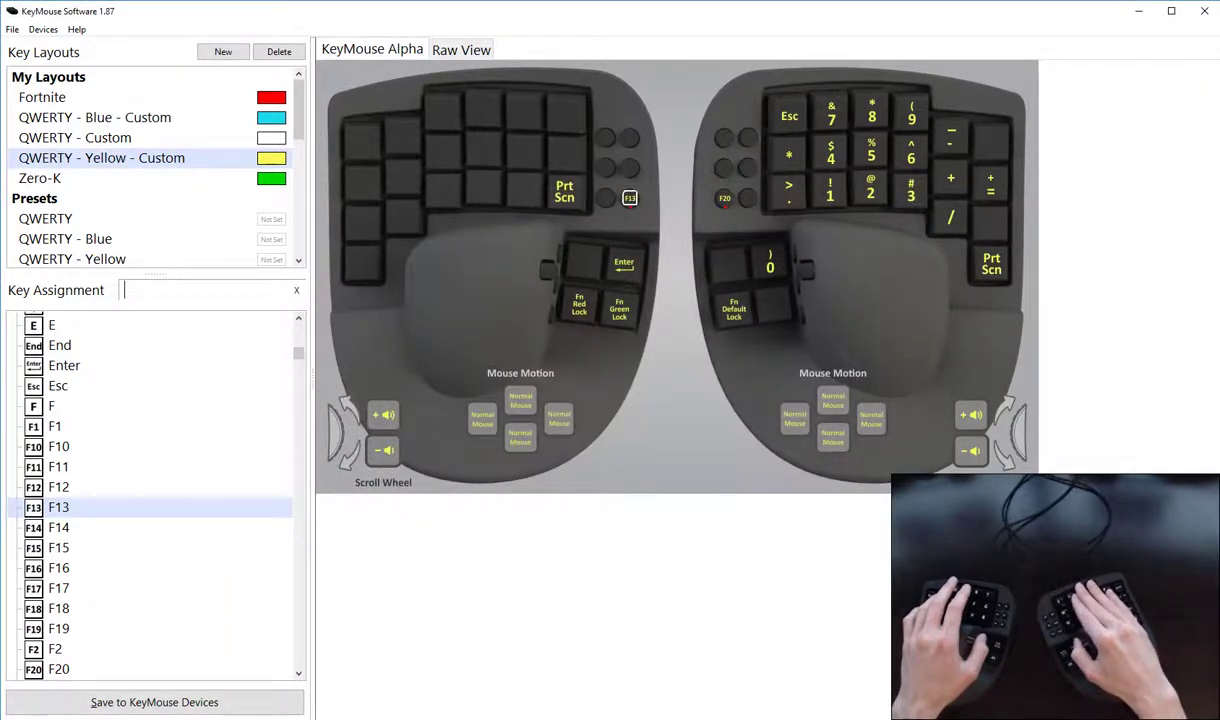
- Switch to Notepad, run the F13 macro to copy its text into a new Notepad window, and compare both windows
key("alt+Tab")
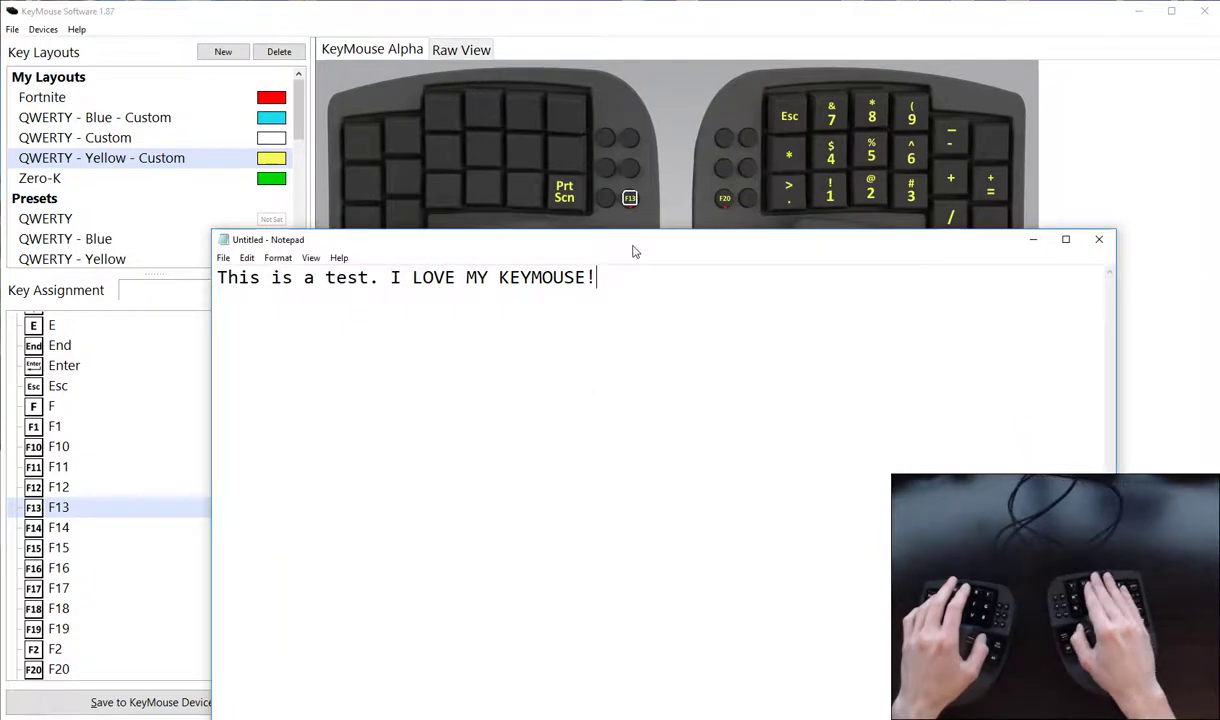
left_click_drag(633, 241, 626, 161)
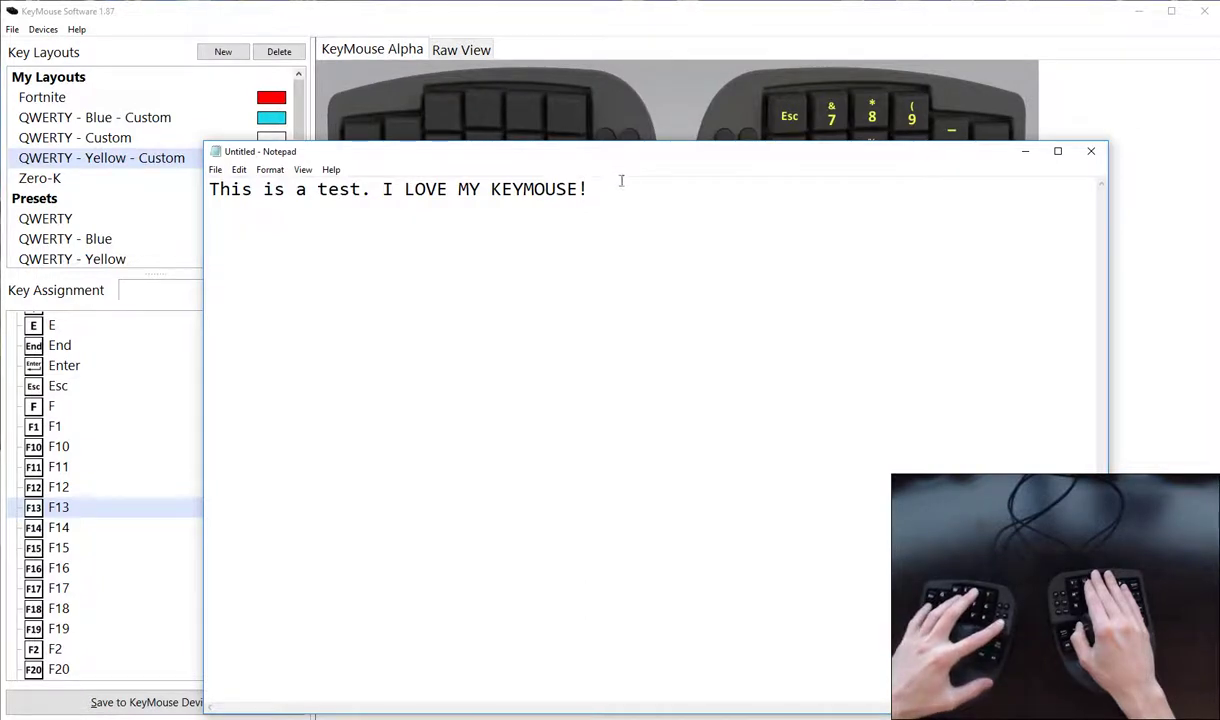
key("F13")
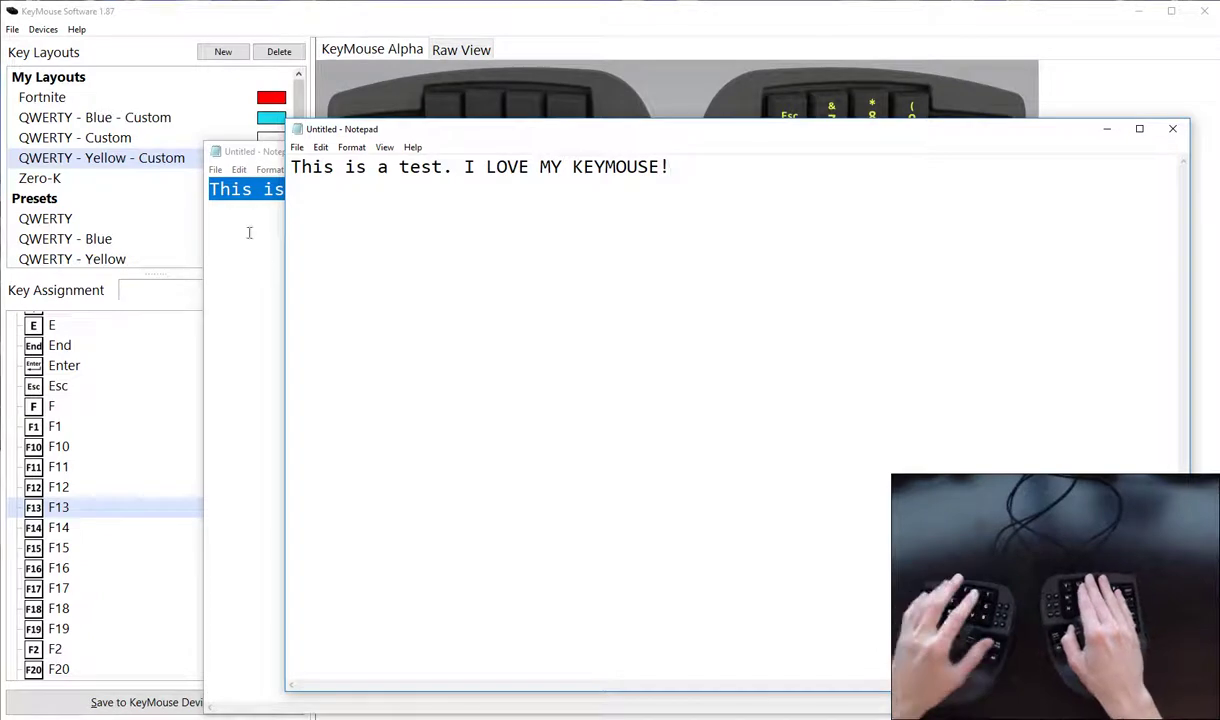
left_click(245, 218)
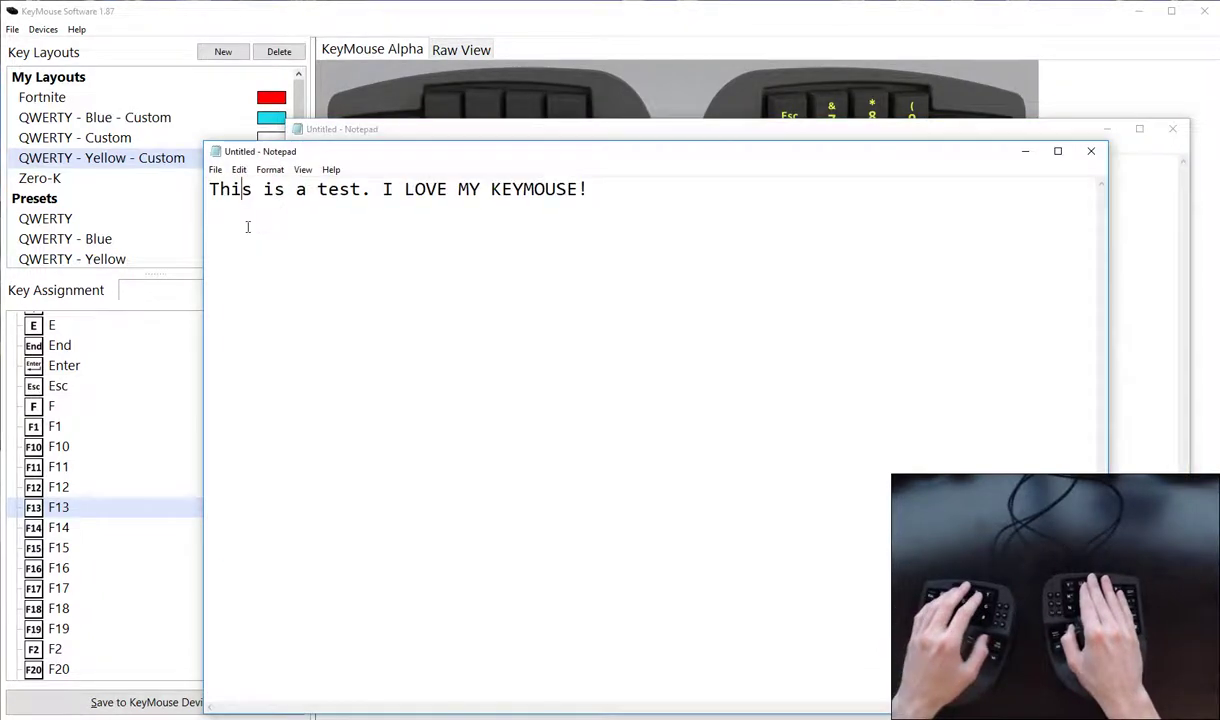
left_click(595, 130)
left_click_drag(670, 170, 288, 166)
- Close both Notepad windows without saving their contents
left_click(1172, 128)
left_click(605, 362)
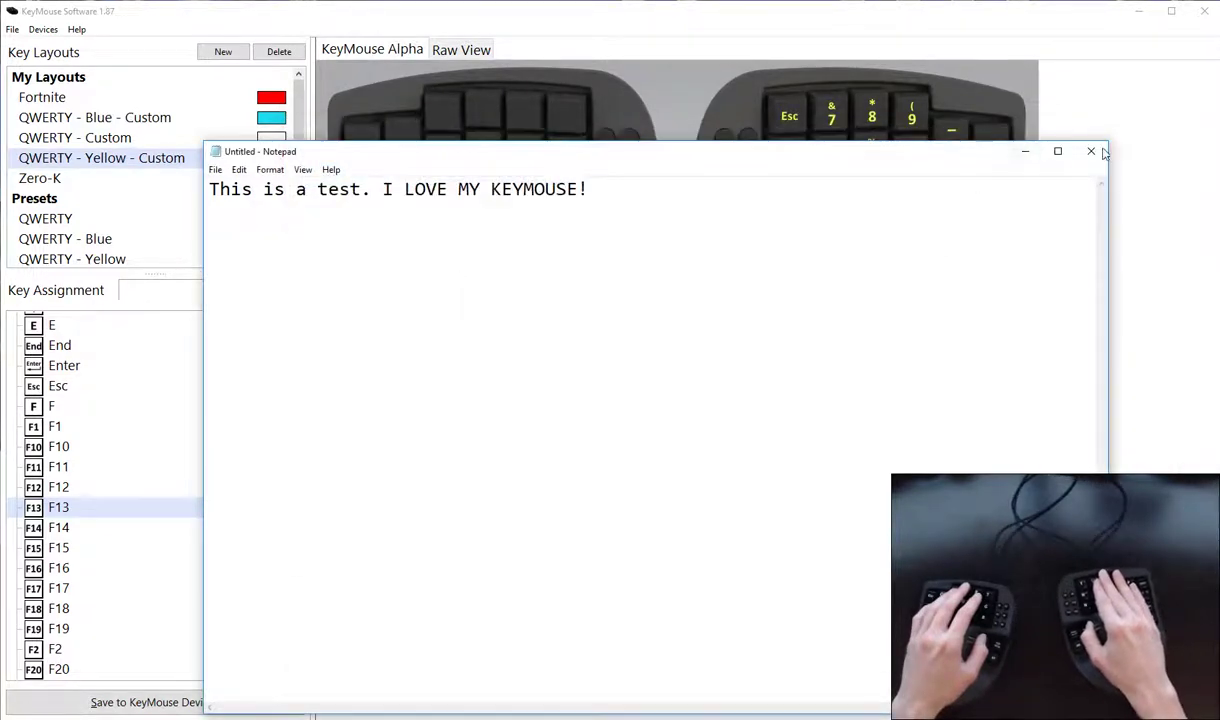
left_click(1094, 152)
left_click(610, 362)
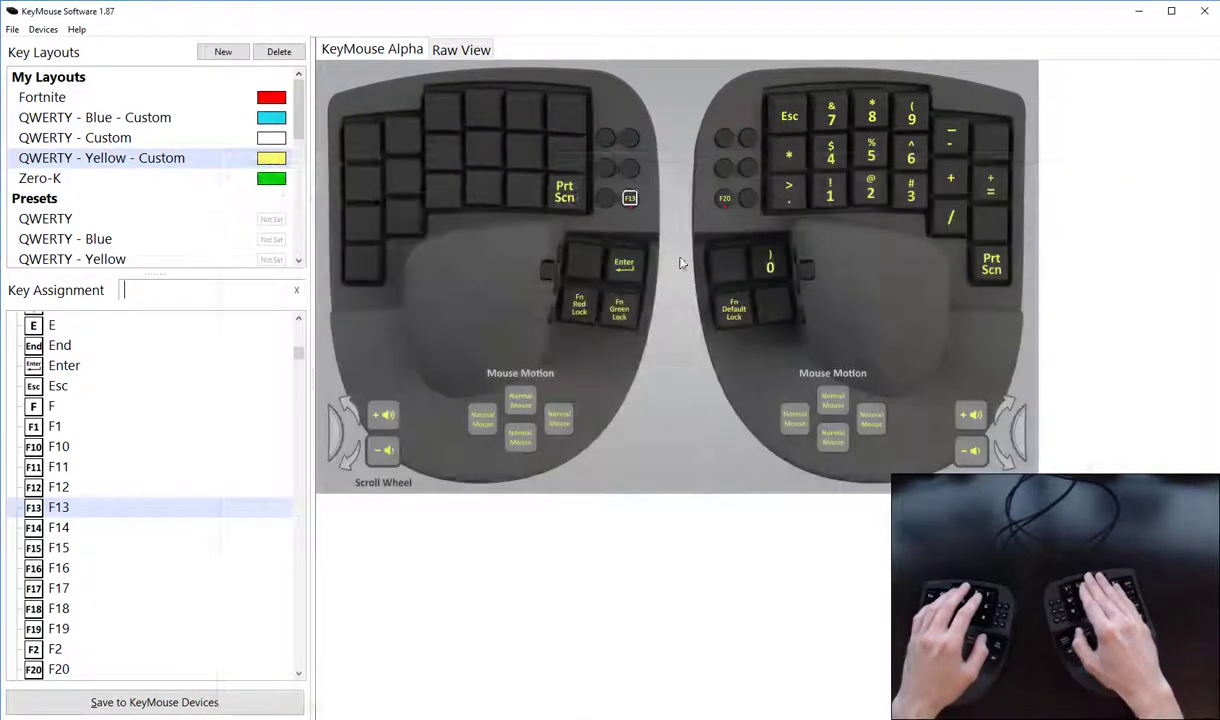
- Reopen the F13 key's software-level macro and browse the available macro commands through the Date and Time group
right_click(638, 200)
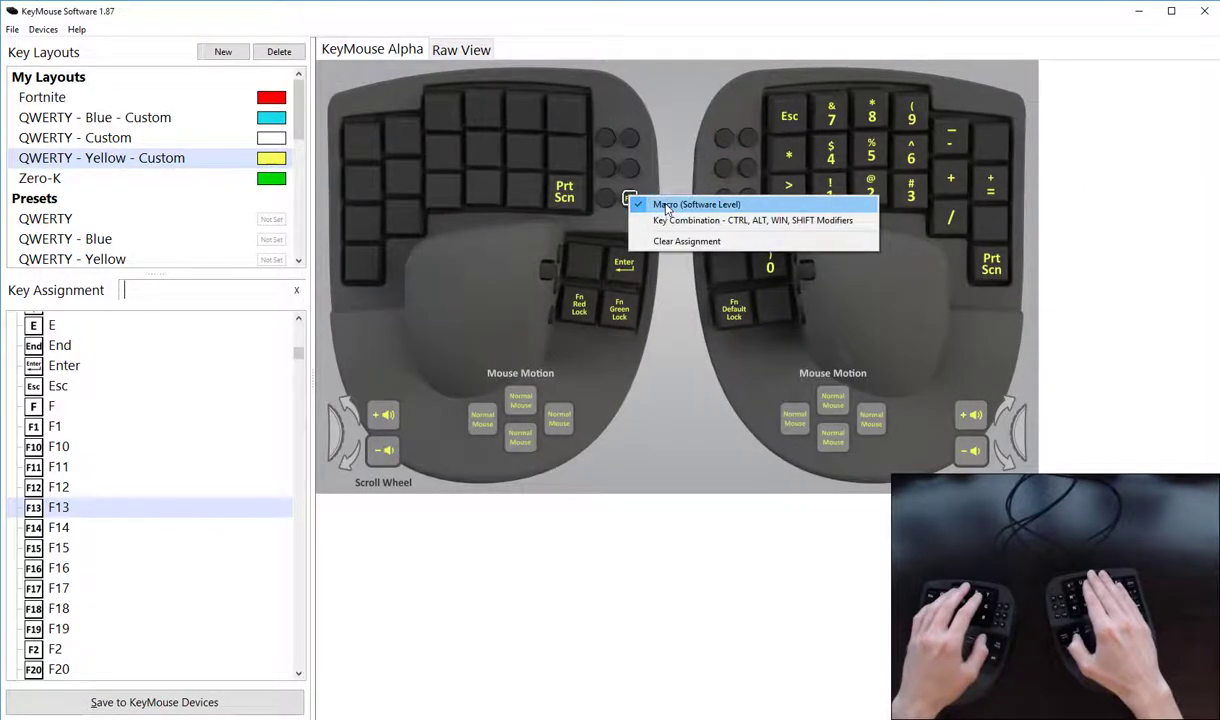
left_click(650, 200)
scroll(430, 354, "down", 10)
scroll(424, 354, "down", 6)
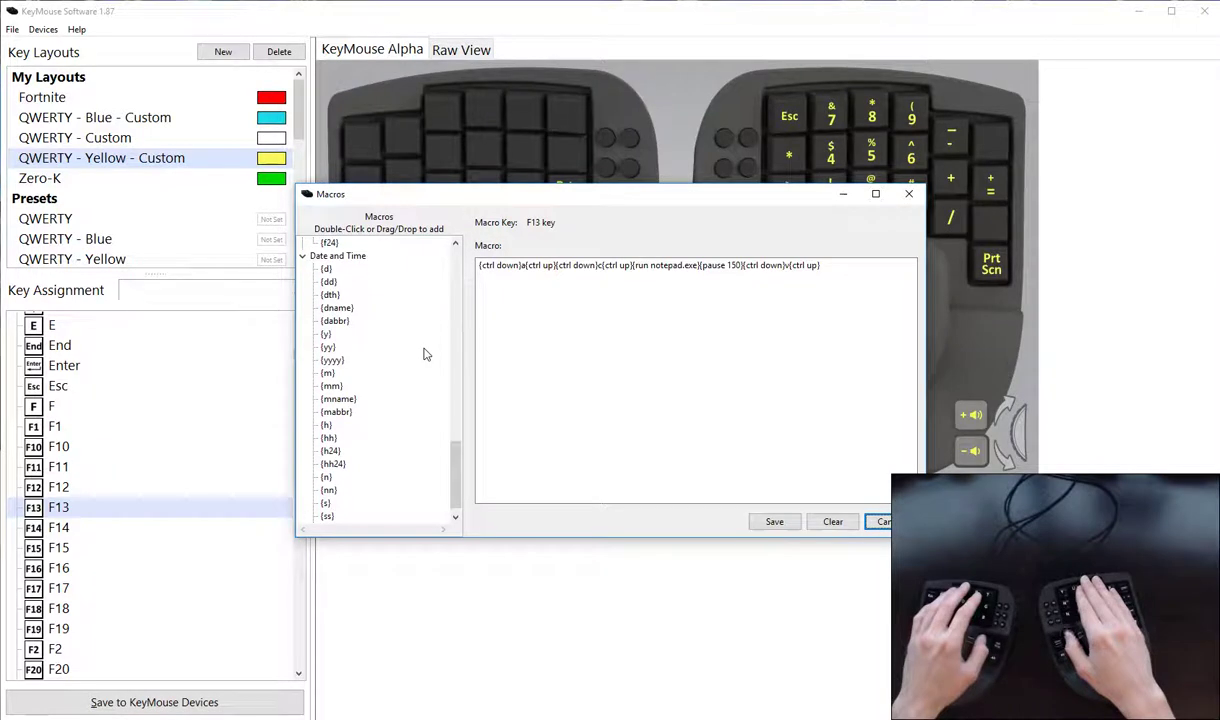
scroll(424, 354, "up", 15)
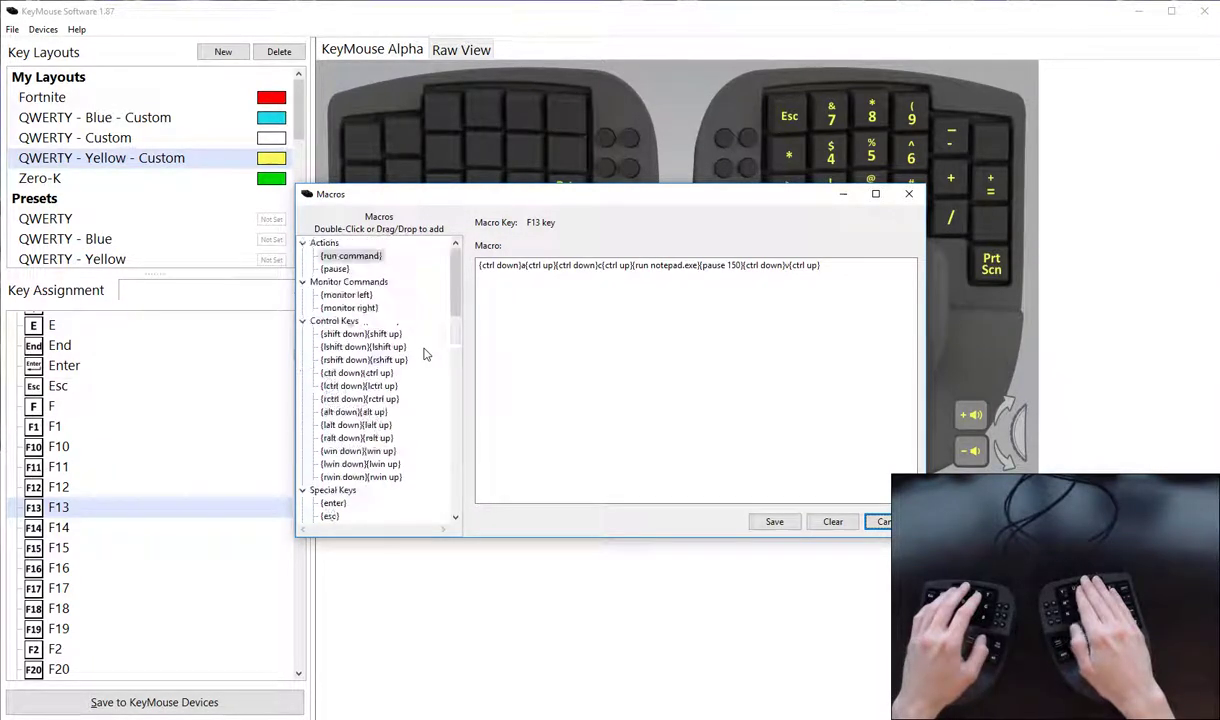